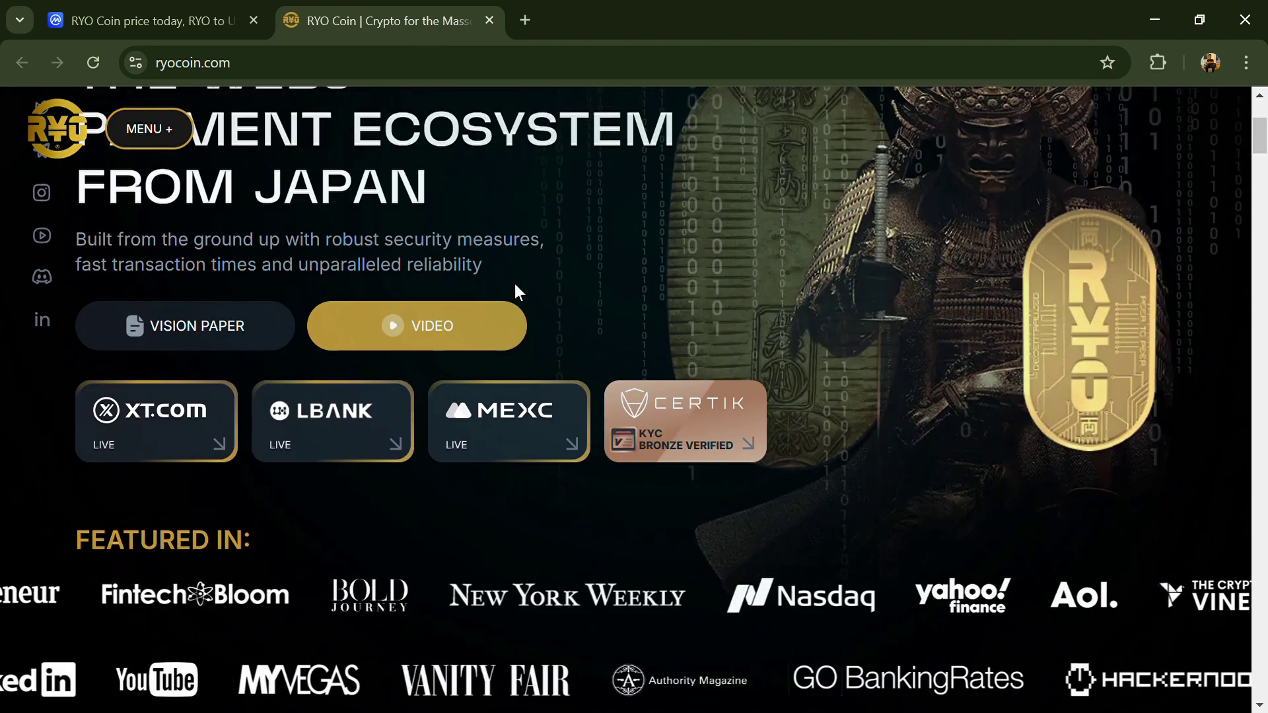
{"action": "scroll", "coordinate": [515, 285], "scroll_direction": "down", "scroll_amount": 3}
{"action": "scroll", "coordinate": [514, 284], "scroll_direction": "down", "scroll_amount": 2}
{"action": "scroll", "coordinate": [514, 286], "scroll_direction": "down", "scroll_amount": 2}
{"action": "scroll", "coordinate": [513, 288], "scroll_direction": "down", "scroll_amount": 3}
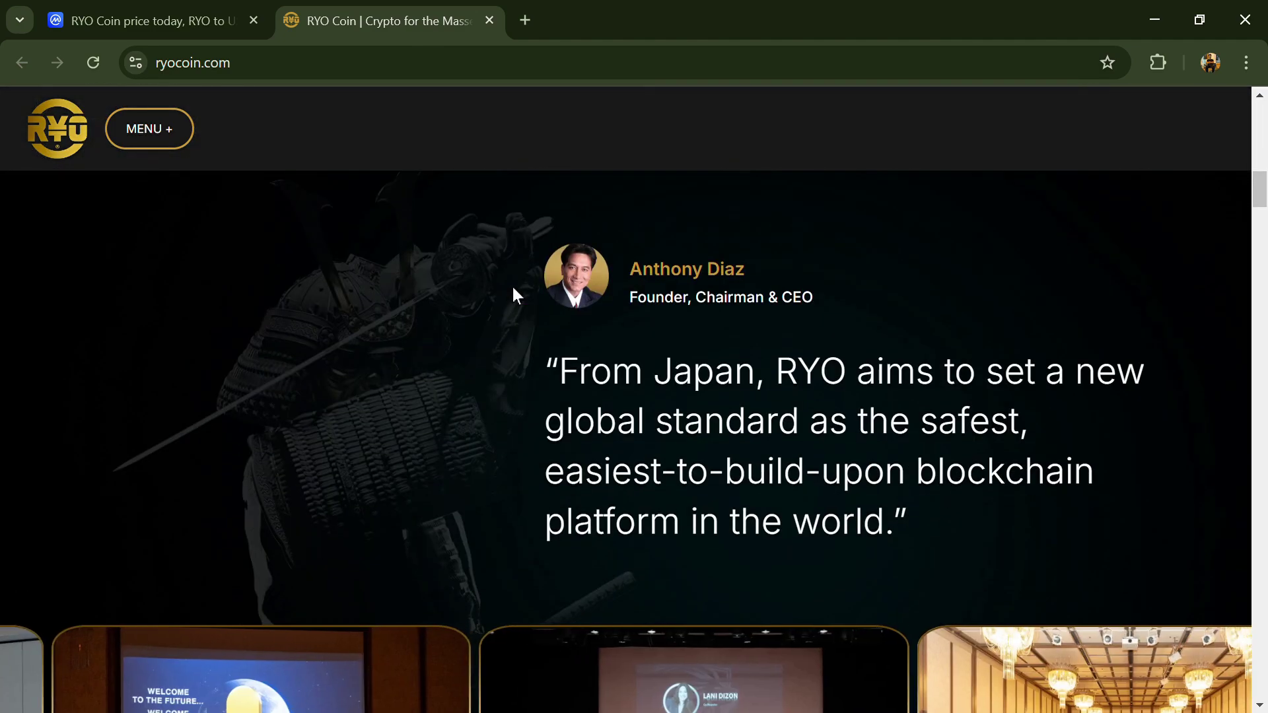
{"action": "scroll", "coordinate": [513, 293], "scroll_direction": "down", "scroll_amount": 3}
{"action": "scroll", "coordinate": [500, 302], "scroll_direction": "down", "scroll_amount": 2}
{"action": "scroll", "coordinate": [495, 307], "scroll_direction": "down", "scroll_amount": 2}
{"action": "scroll", "coordinate": [492, 318], "scroll_direction": "down", "scroll_amount": 1}
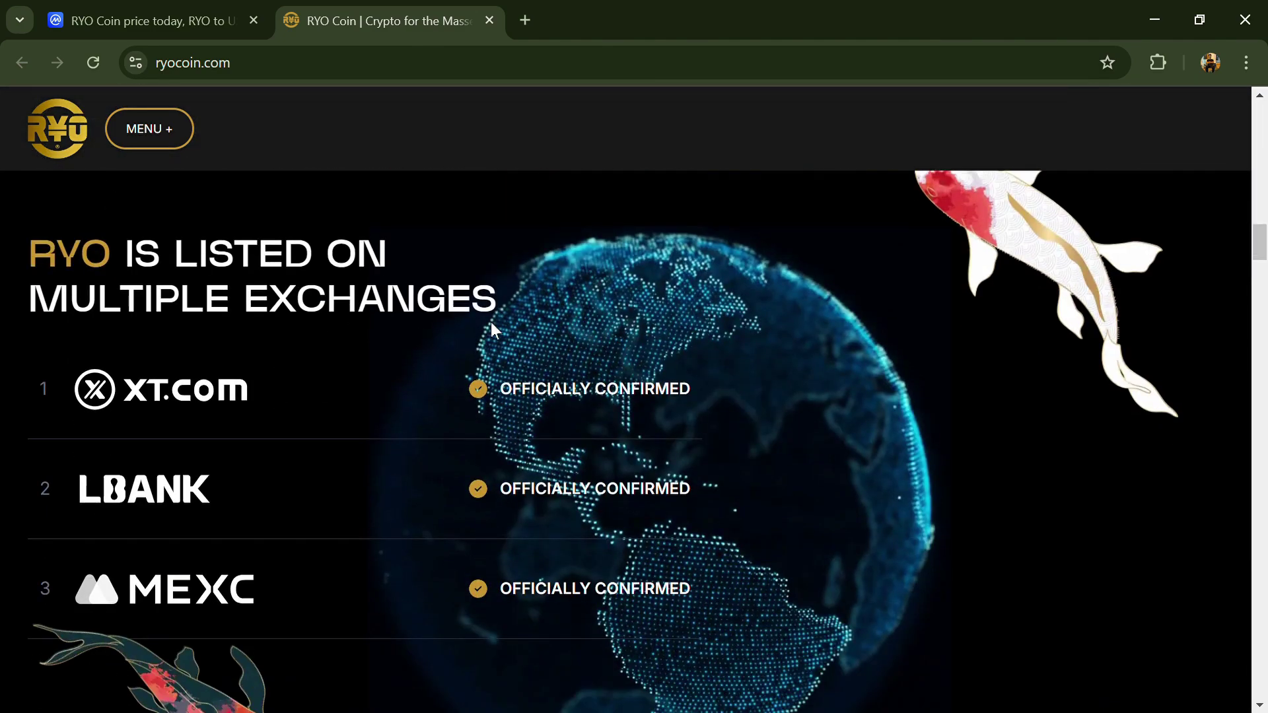
{"action": "scroll", "coordinate": [490, 322], "scroll_direction": "down", "scroll_amount": 3}
{"action": "scroll", "coordinate": [489, 331], "scroll_direction": "down", "scroll_amount": 3}
{"action": "scroll", "coordinate": [490, 333], "scroll_direction": "down", "scroll_amount": 3}
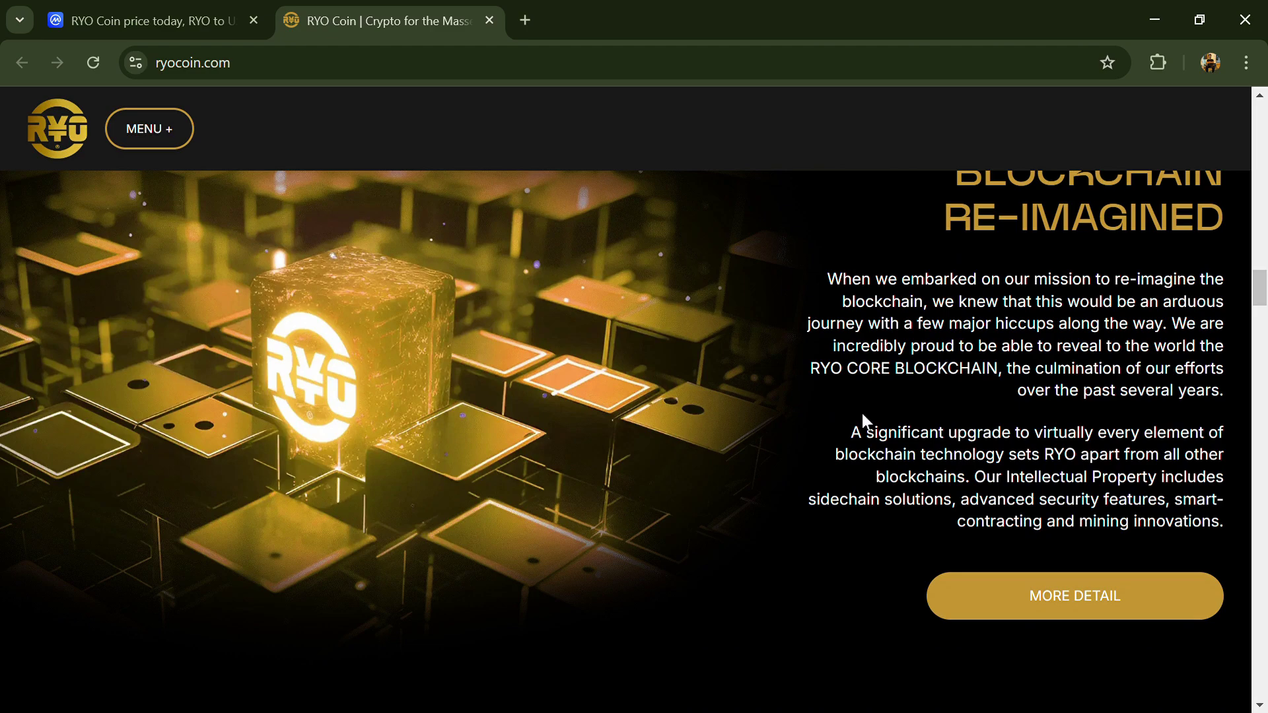
{"action": "scroll", "coordinate": [793, 406], "scroll_direction": "down", "scroll_amount": 3}
{"action": "scroll", "coordinate": [724, 397], "scroll_direction": "down", "scroll_amount": 3}
{"action": "scroll", "coordinate": [595, 416], "scroll_direction": "down", "scroll_amount": 1}
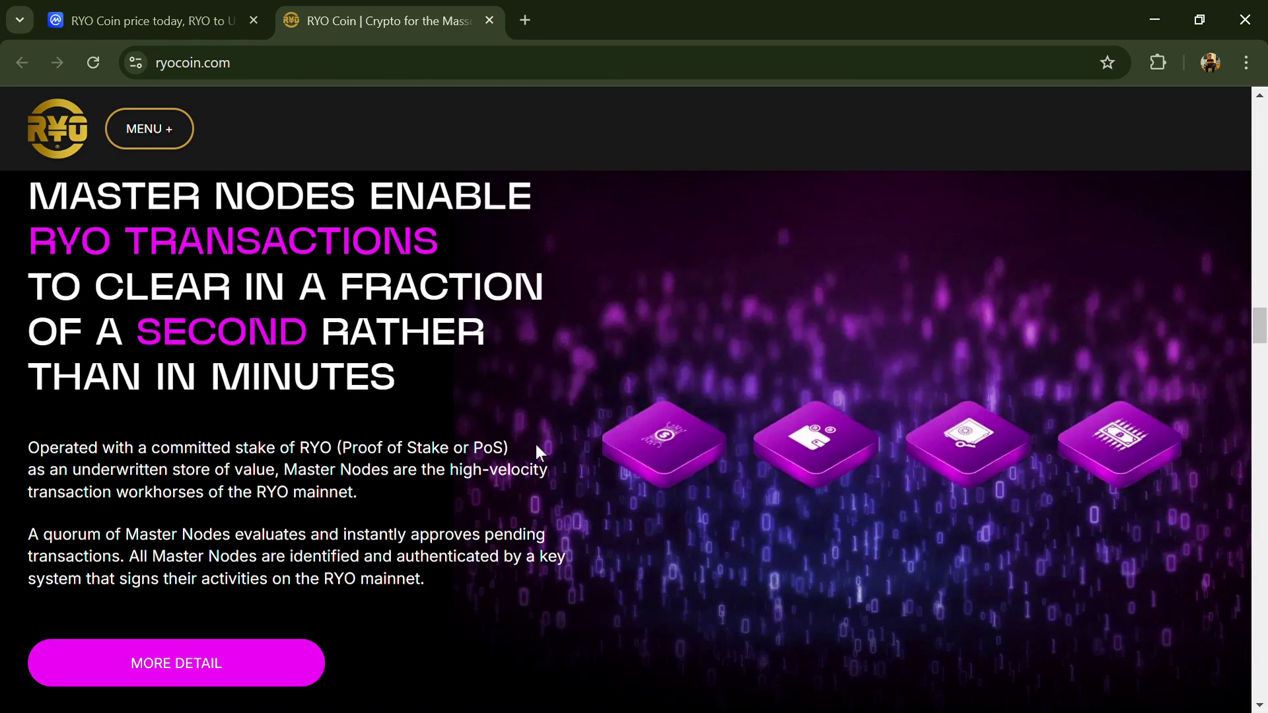
{"action": "scroll", "coordinate": [537, 452], "scroll_direction": "down", "scroll_amount": 2}
{"action": "scroll", "coordinate": [536, 452], "scroll_direction": "down", "scroll_amount": 3}
{"action": "scroll", "coordinate": [537, 451], "scroll_direction": "down", "scroll_amount": 2}
{"action": "scroll", "coordinate": [536, 452], "scroll_direction": "down", "scroll_amount": 3}
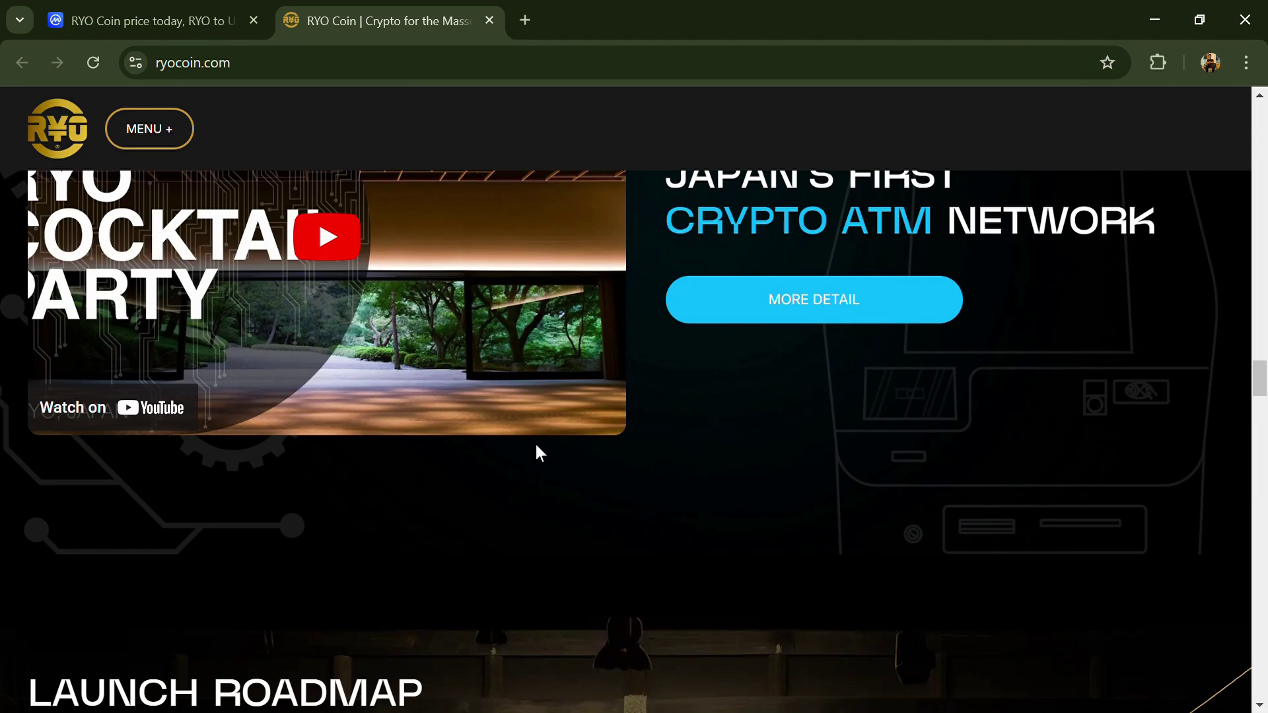
{"action": "scroll", "coordinate": [536, 446], "scroll_direction": "down", "scroll_amount": 3}
{"action": "scroll", "coordinate": [536, 445], "scroll_direction": "down", "scroll_amount": 1}
{"action": "scroll", "coordinate": [537, 447], "scroll_direction": "down", "scroll_amount": 3}
{"action": "scroll", "coordinate": [536, 446], "scroll_direction": "down", "scroll_amount": 3}
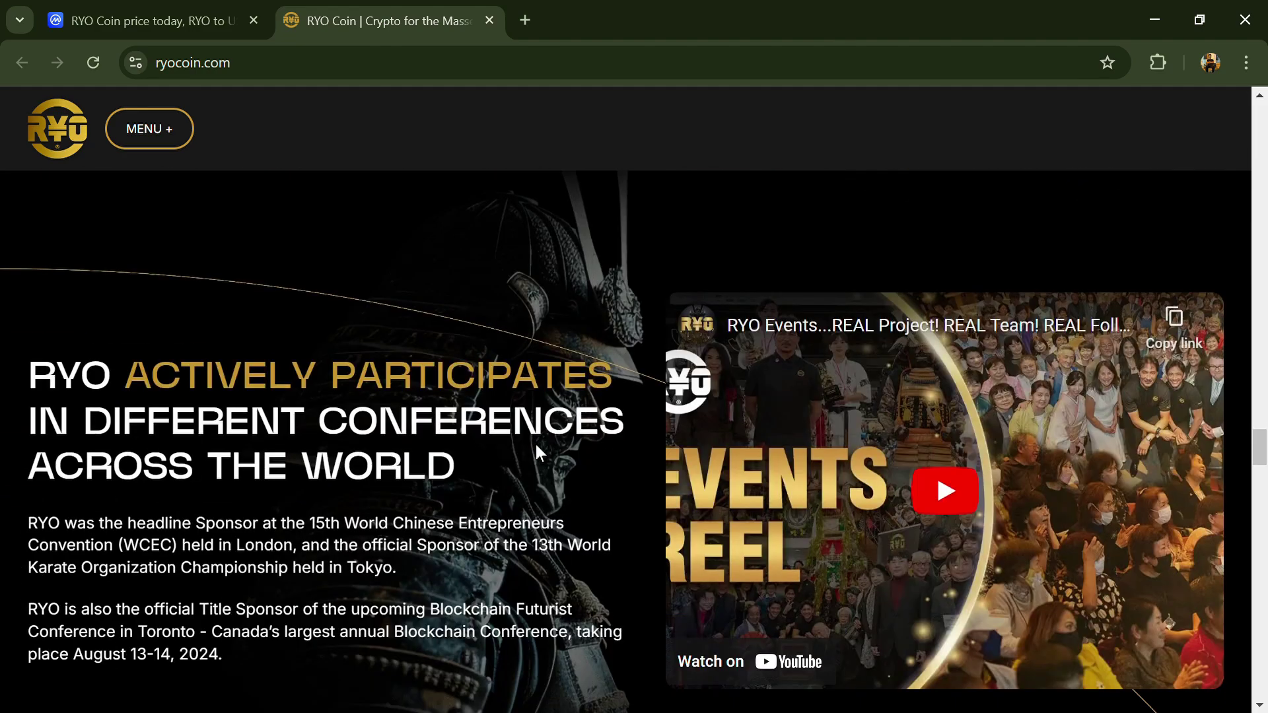
{"action": "scroll", "coordinate": [536, 452], "scroll_direction": "down", "scroll_amount": 1}
{"action": "scroll", "coordinate": [536, 452], "scroll_direction": "down", "scroll_amount": 4}
{"action": "scroll", "coordinate": [536, 453], "scroll_direction": "down", "scroll_amount": 3}
{"action": "scroll", "coordinate": [537, 452], "scroll_direction": "down", "scroll_amount": 3}
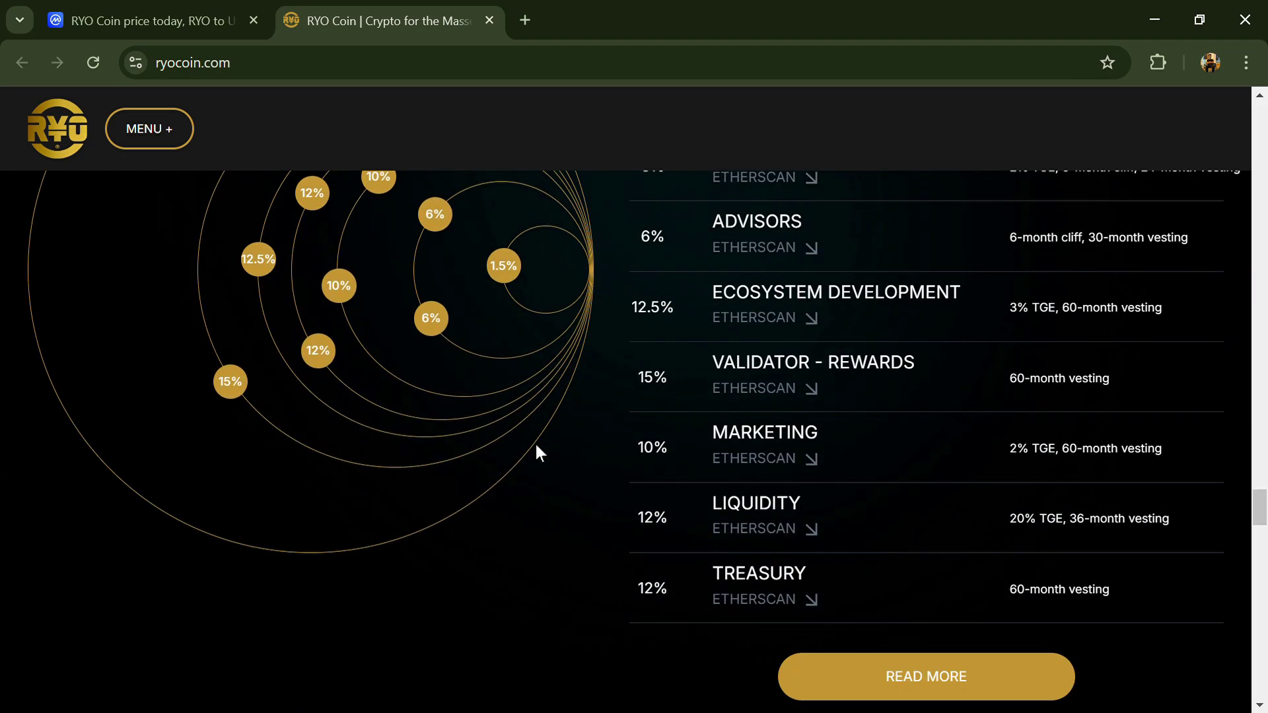
{"action": "scroll", "coordinate": [536, 452], "scroll_direction": "down", "scroll_amount": 3}
{"action": "scroll", "coordinate": [535, 453], "scroll_direction": "down", "scroll_amount": 3}
{"action": "scroll", "coordinate": [536, 452], "scroll_direction": "down", "scroll_amount": 2}
{"action": "scroll", "coordinate": [537, 453], "scroll_direction": "down", "scroll_amount": 2}
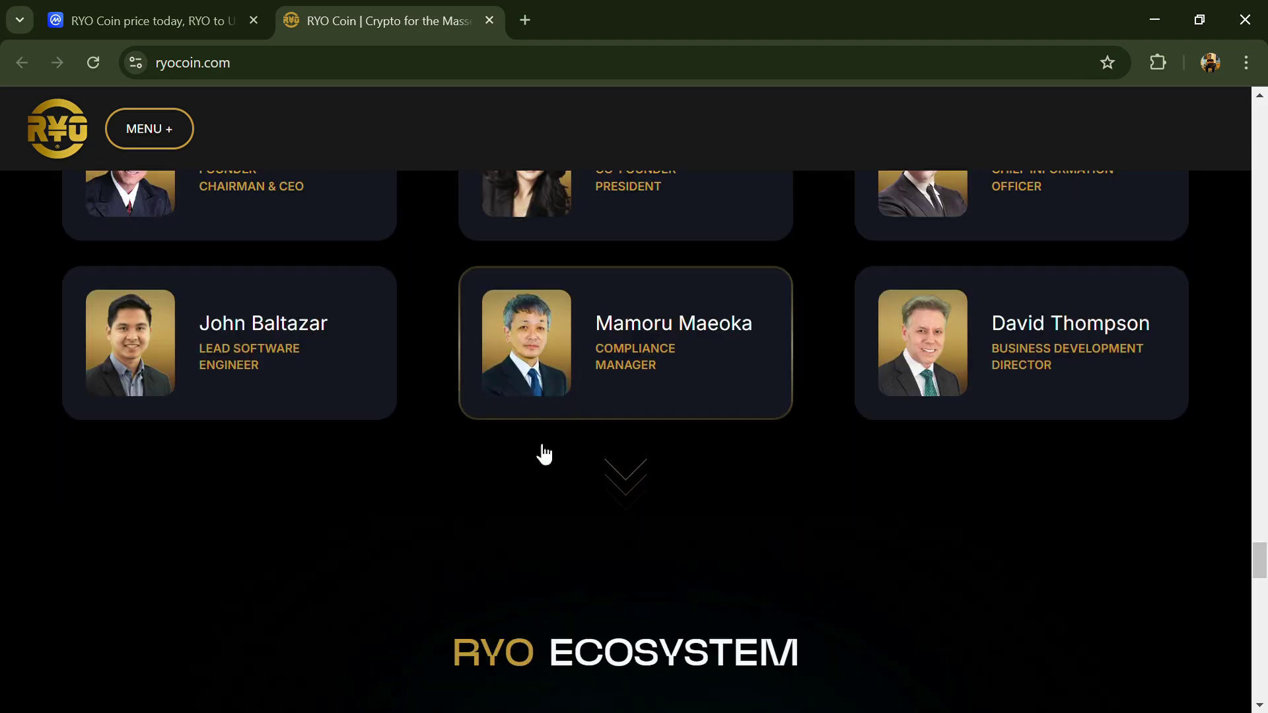
{"action": "scroll", "coordinate": [543, 454], "scroll_direction": "down", "scroll_amount": 4}
{"action": "scroll", "coordinate": [533, 445], "scroll_direction": "down", "scroll_amount": 3}
{"action": "scroll", "coordinate": [533, 443], "scroll_direction": "down", "scroll_amount": 3}
{"action": "scroll", "coordinate": [540, 453], "scroll_direction": "down", "scroll_amount": 2}
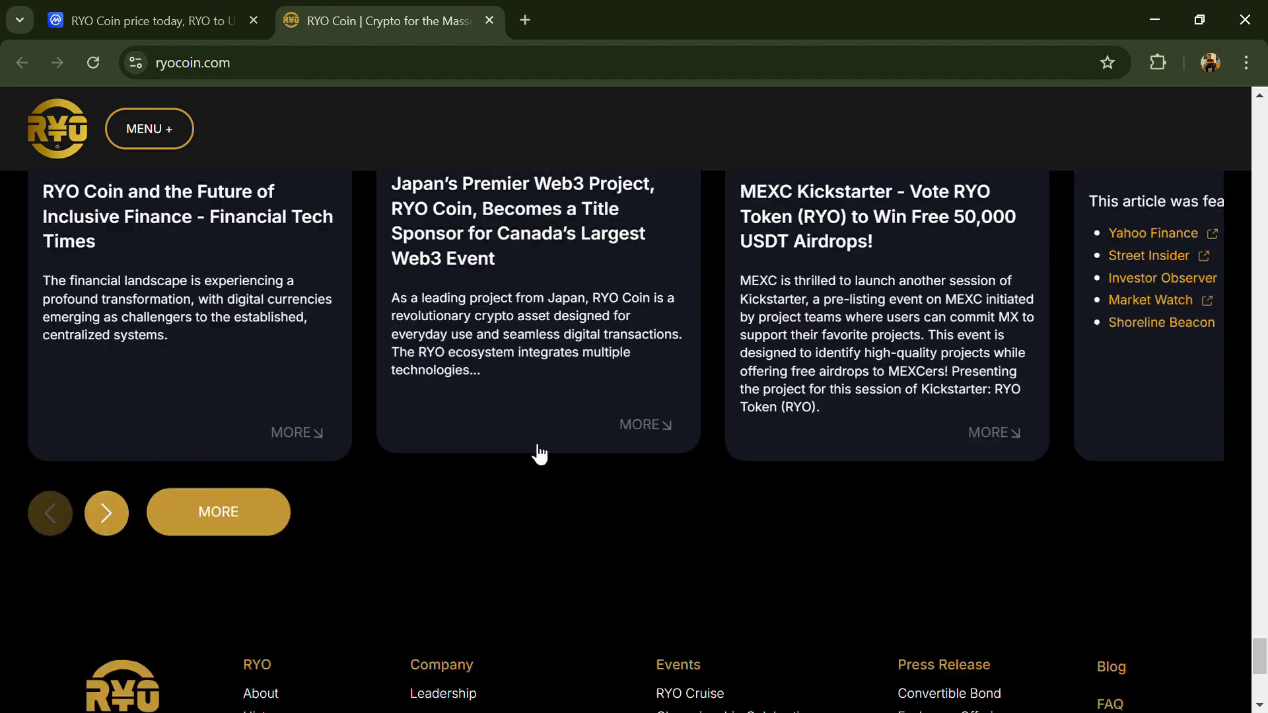
{"action": "scroll", "coordinate": [539, 454], "scroll_direction": "down", "scroll_amount": 3}
{"action": "scroll", "coordinate": [540, 454], "scroll_direction": "down", "scroll_amount": 1}
{"action": "scroll", "coordinate": [540, 456], "scroll_direction": "up", "scroll_amount": 5}
{"action": "scroll", "coordinate": [540, 460], "scroll_direction": "up", "scroll_amount": 4}
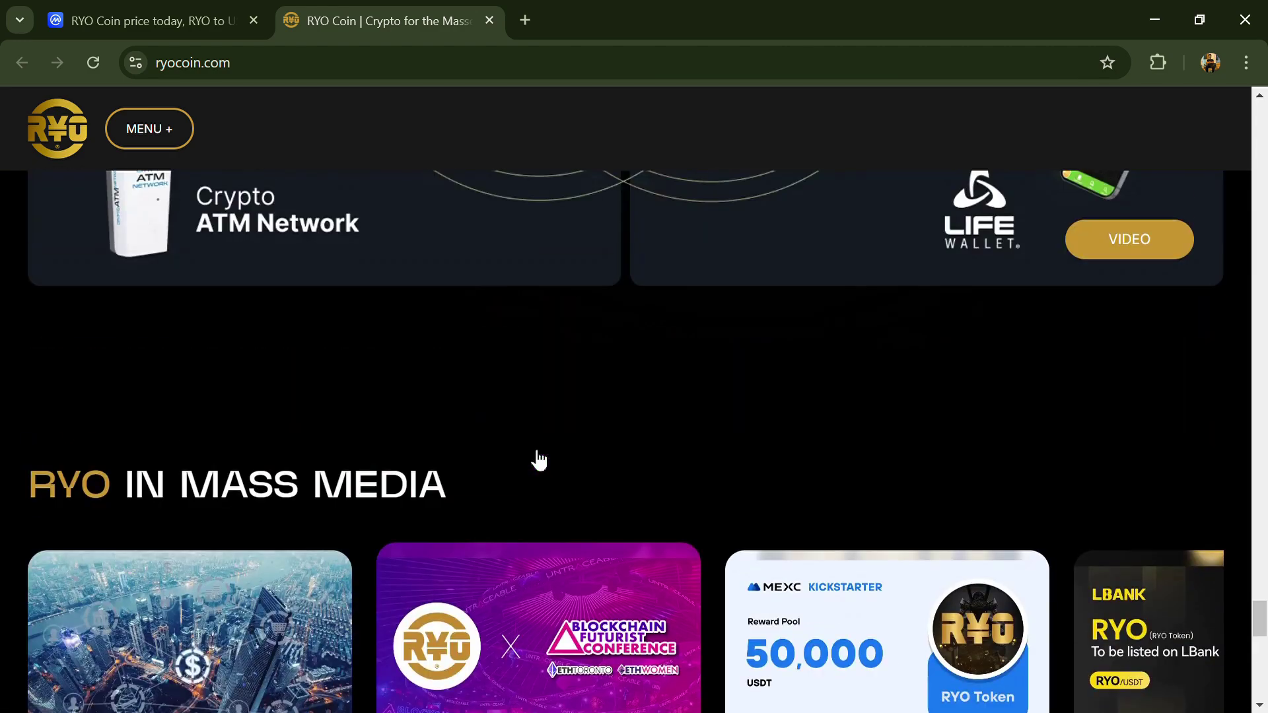
{"action": "scroll", "coordinate": [538, 459], "scroll_direction": "up", "scroll_amount": 3}
{"action": "scroll", "coordinate": [538, 459], "scroll_direction": "up", "scroll_amount": 3}
{"action": "scroll", "coordinate": [538, 458], "scroll_direction": "up", "scroll_amount": 3}
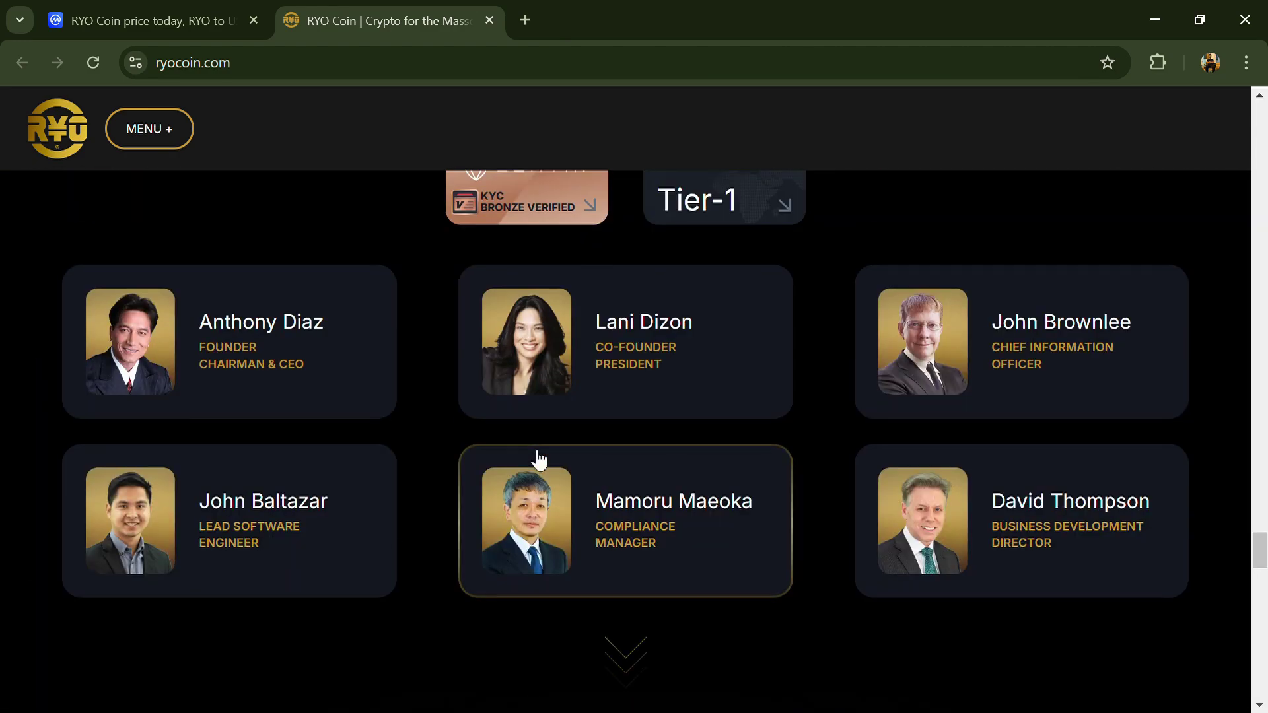
{"action": "scroll", "coordinate": [538, 458], "scroll_direction": "up", "scroll_amount": 4}
{"action": "scroll", "coordinate": [538, 459], "scroll_direction": "up", "scroll_amount": 3}
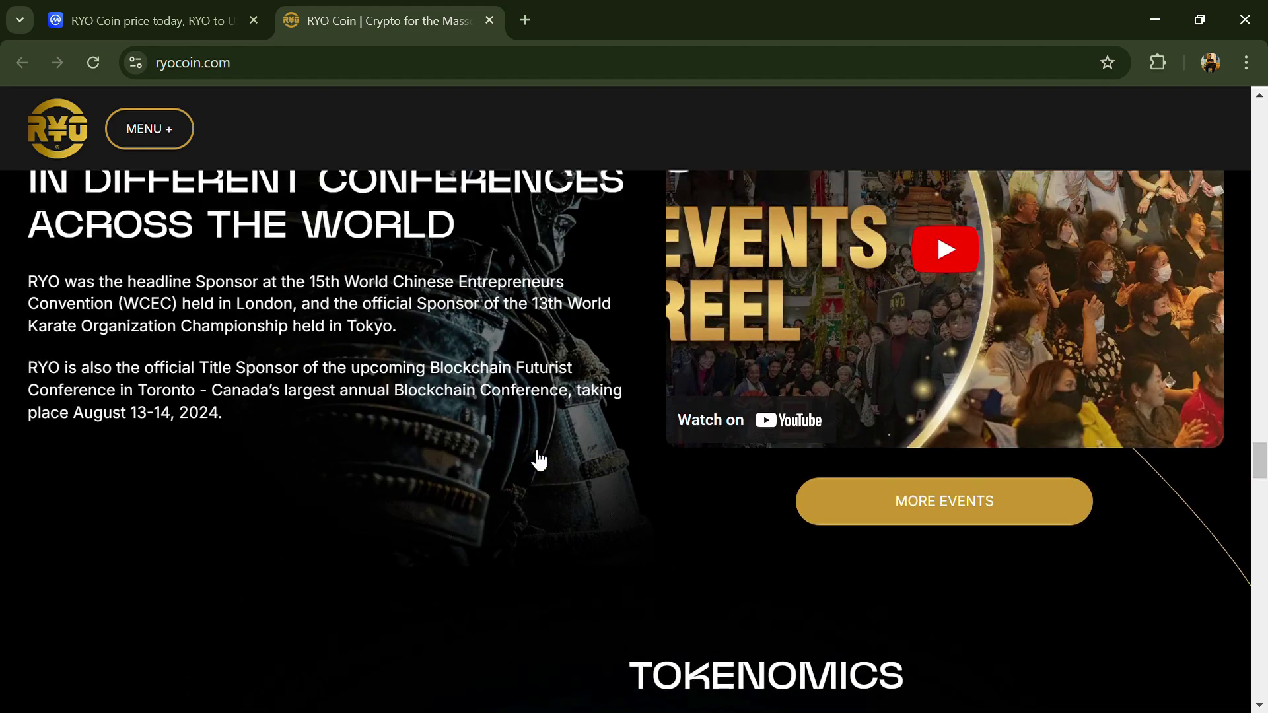
{"action": "scroll", "coordinate": [538, 459], "scroll_direction": "up", "scroll_amount": 2}
{"action": "scroll", "coordinate": [538, 459], "scroll_direction": "up", "scroll_amount": 1}
{"action": "scroll", "coordinate": [538, 459], "scroll_direction": "up", "scroll_amount": 1}
{"action": "scroll", "coordinate": [541, 460], "scroll_direction": "up", "scroll_amount": 2}
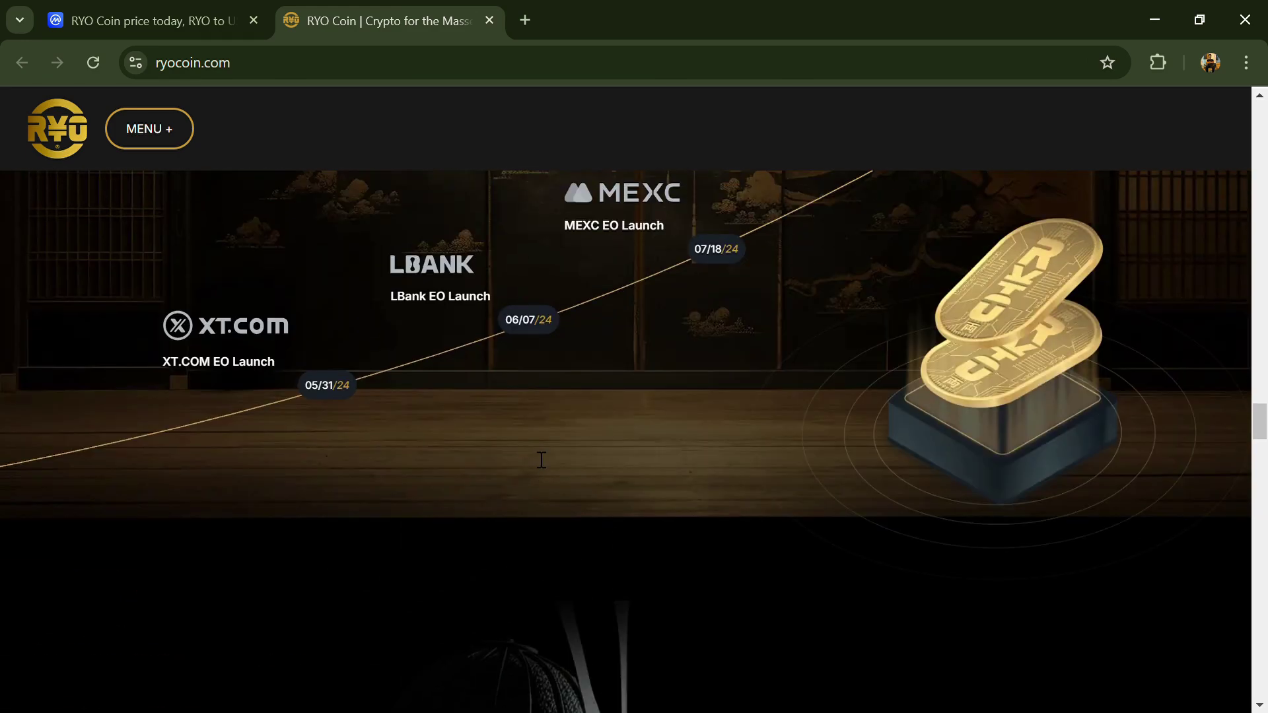
{"action": "scroll", "coordinate": [541, 461], "scroll_direction": "up", "scroll_amount": 2}
{"action": "scroll", "coordinate": [531, 452], "scroll_direction": "up", "scroll_amount": 3}
{"action": "scroll", "coordinate": [532, 451], "scroll_direction": "up", "scroll_amount": 5}
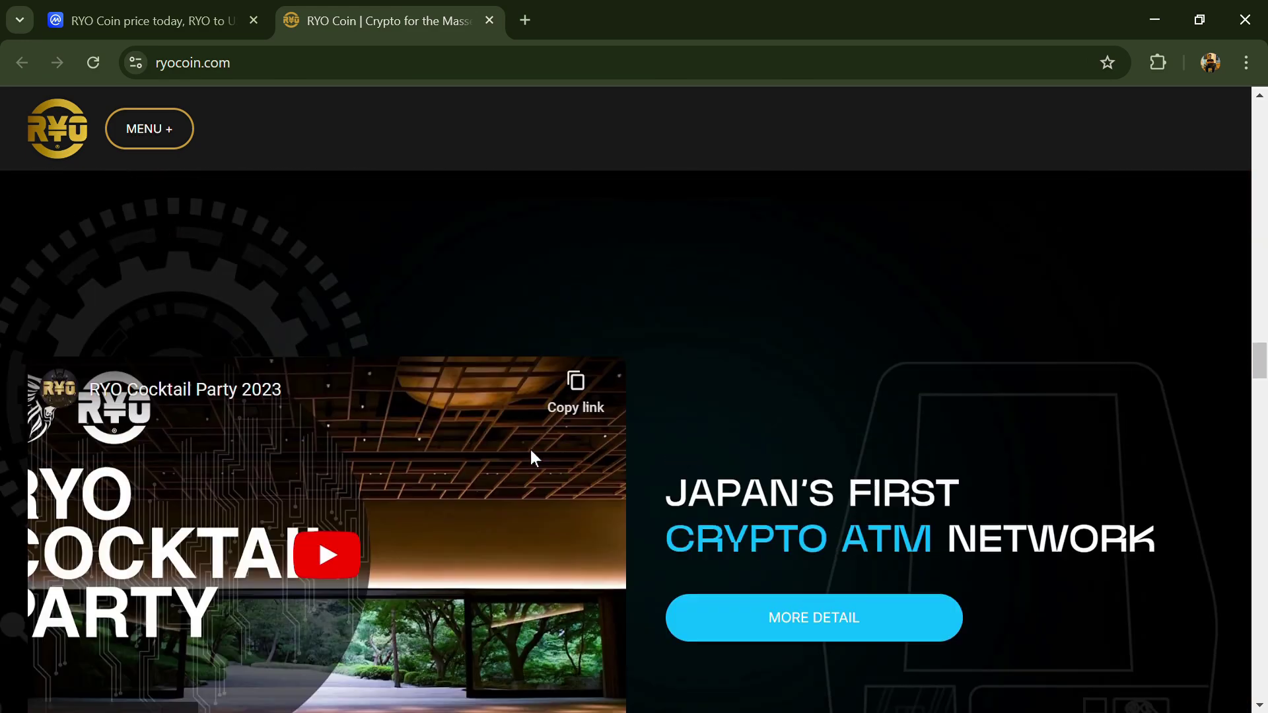
{"action": "scroll", "coordinate": [531, 452], "scroll_direction": "up", "scroll_amount": 5}
{"action": "scroll", "coordinate": [531, 451], "scroll_direction": "up", "scroll_amount": 4}
{"action": "scroll", "coordinate": [530, 457], "scroll_direction": "up", "scroll_amount": 2}
{"action": "scroll", "coordinate": [530, 457], "scroll_direction": "up", "scroll_amount": 2}
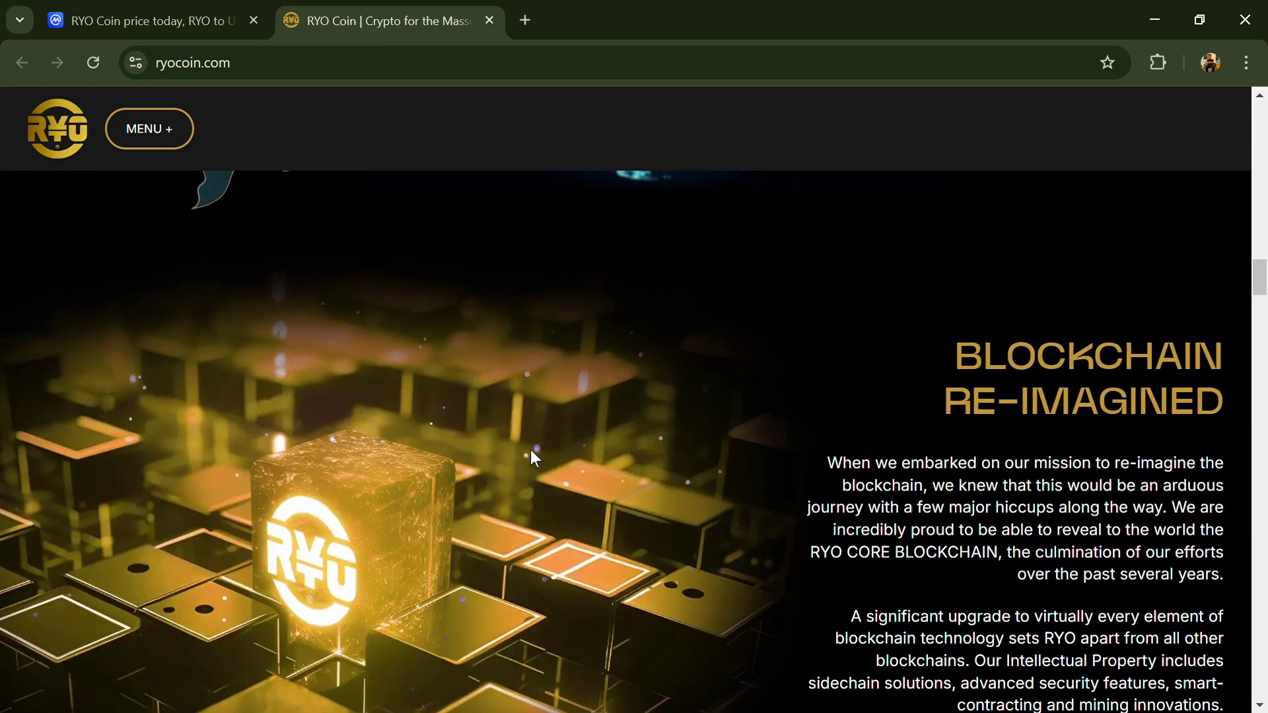
{"action": "scroll", "coordinate": [530, 457], "scroll_direction": "up", "scroll_amount": 4}
{"action": "scroll", "coordinate": [531, 457], "scroll_direction": "up", "scroll_amount": 2}
{"action": "scroll", "coordinate": [530, 457], "scroll_direction": "up", "scroll_amount": 4}
{"action": "scroll", "coordinate": [530, 456], "scroll_direction": "up", "scroll_amount": 3}
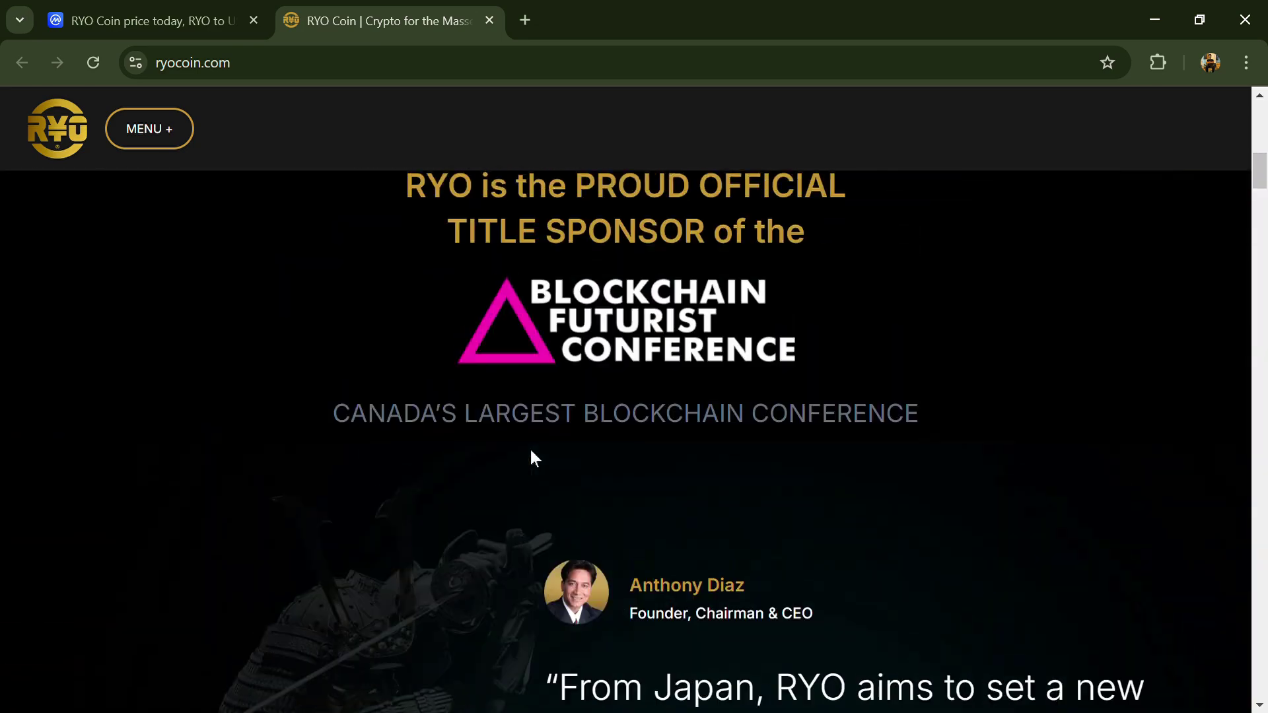
{"action": "scroll", "coordinate": [530, 456], "scroll_direction": "up", "scroll_amount": 3}
{"action": "scroll", "coordinate": [530, 457], "scroll_direction": "up", "scroll_amount": 3}
{"action": "scroll", "coordinate": [530, 457], "scroll_direction": "up", "scroll_amount": 1}
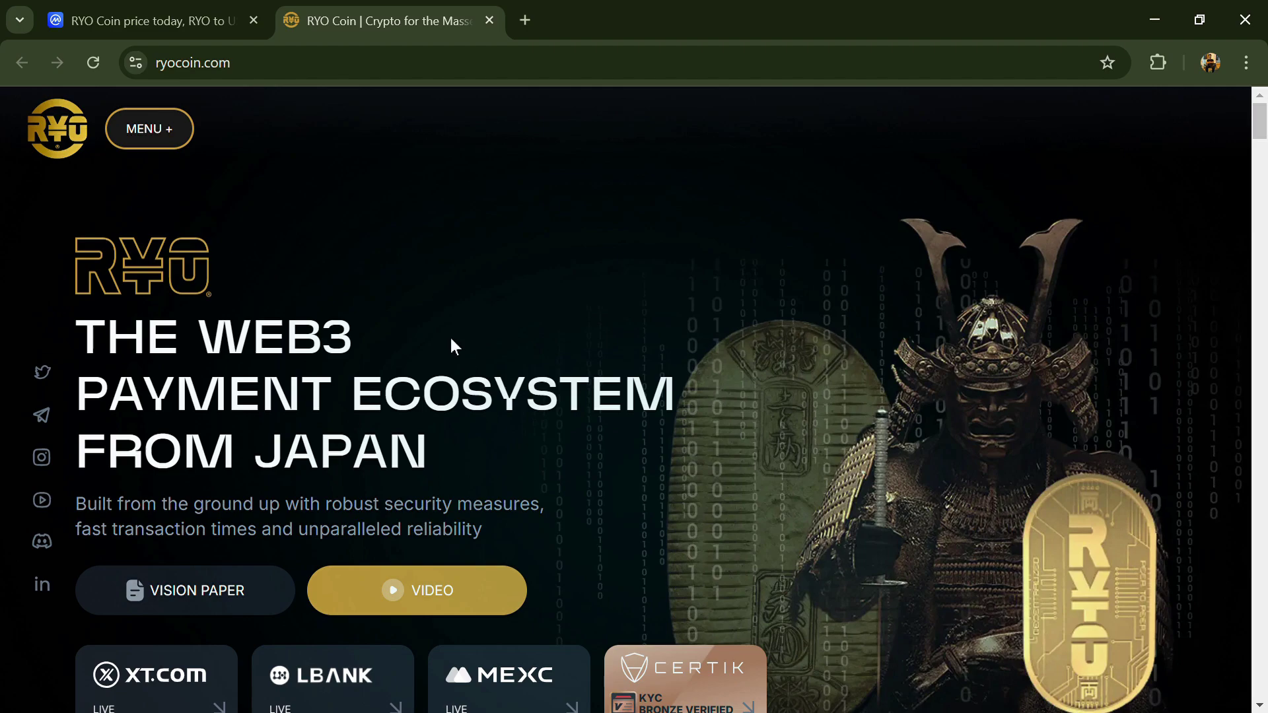
{"action": "scroll", "coordinate": [517, 258], "scroll_direction": "down", "scroll_amount": 1}
{"action": "scroll", "coordinate": [513, 280], "scroll_direction": "down", "scroll_amount": 4}
{"action": "scroll", "coordinate": [514, 280], "scroll_direction": "down", "scroll_amount": 2}
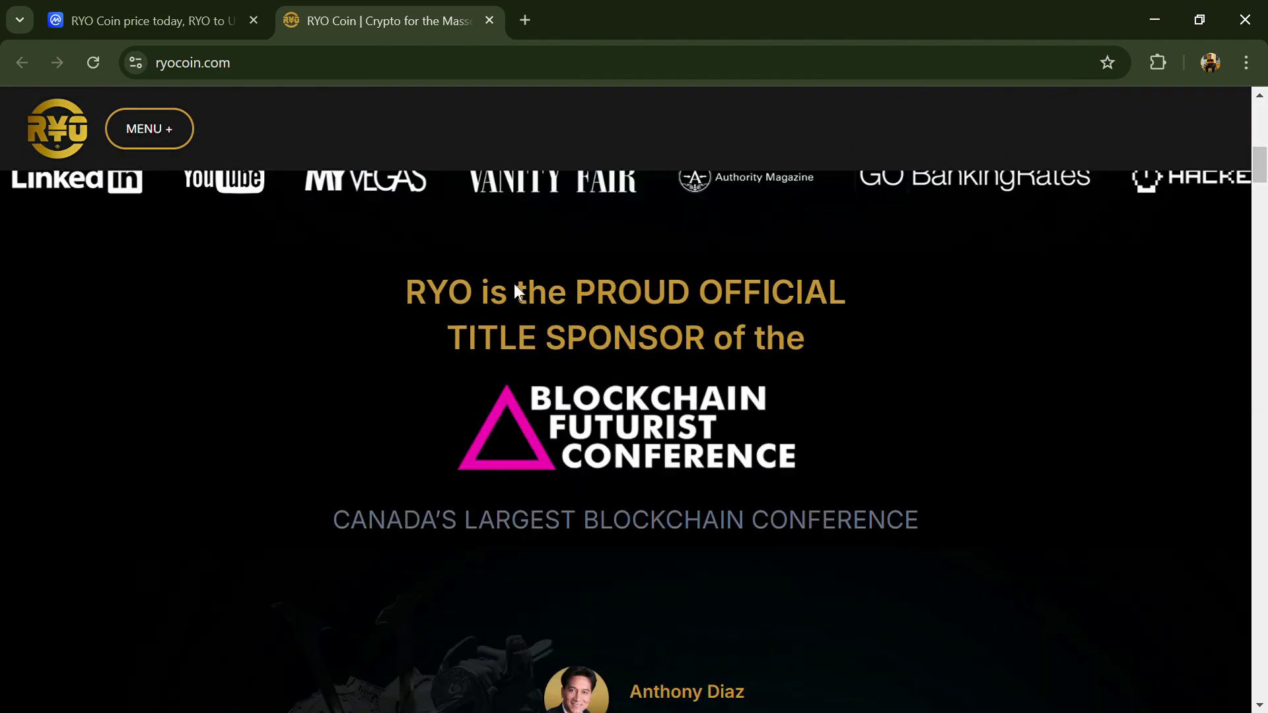
{"action": "scroll", "coordinate": [514, 283], "scroll_direction": "down", "scroll_amount": 2}
{"action": "scroll", "coordinate": [512, 284], "scroll_direction": "down", "scroll_amount": 2}
{"action": "scroll", "coordinate": [509, 288], "scroll_direction": "down", "scroll_amount": 1}
{"action": "scroll", "coordinate": [498, 302], "scroll_direction": "down", "scroll_amount": 2}
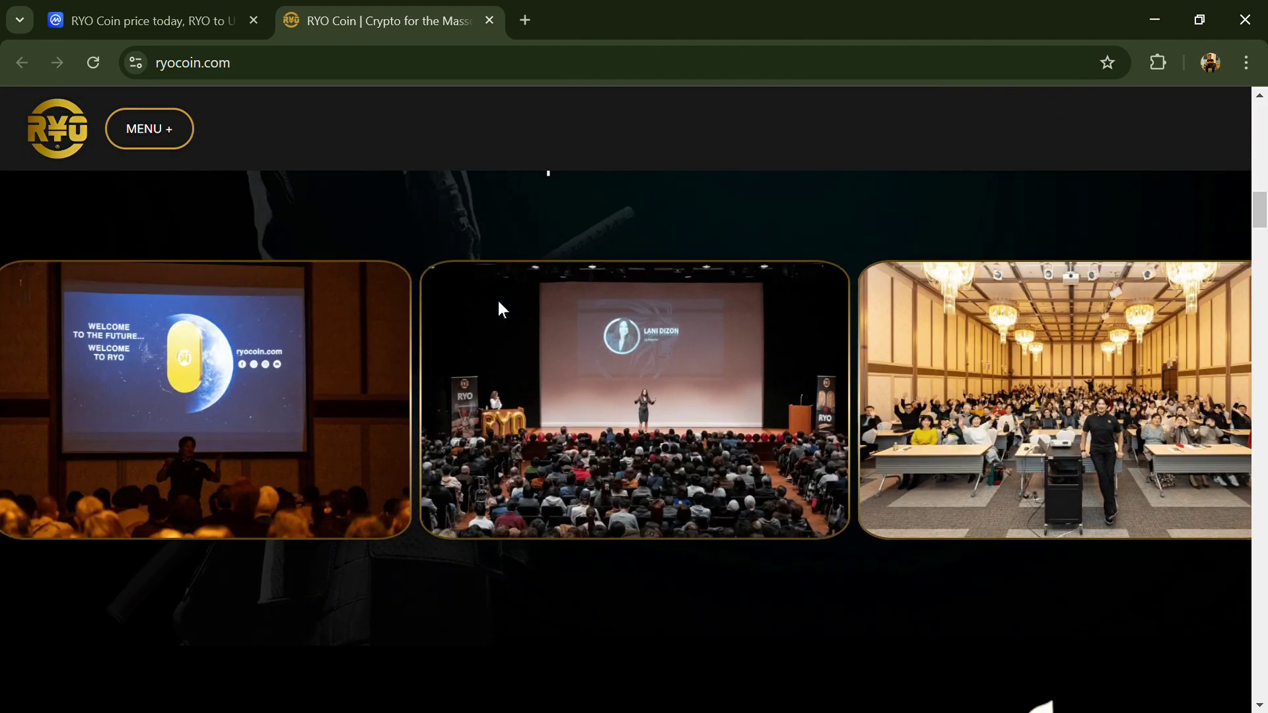
{"action": "scroll", "coordinate": [498, 311], "scroll_direction": "down", "scroll_amount": 3}
{"action": "scroll", "coordinate": [495, 315], "scroll_direction": "down", "scroll_amount": 1}
{"action": "scroll", "coordinate": [491, 327], "scroll_direction": "down", "scroll_amount": 2}
{"action": "scroll", "coordinate": [490, 332], "scroll_direction": "down", "scroll_amount": 3}
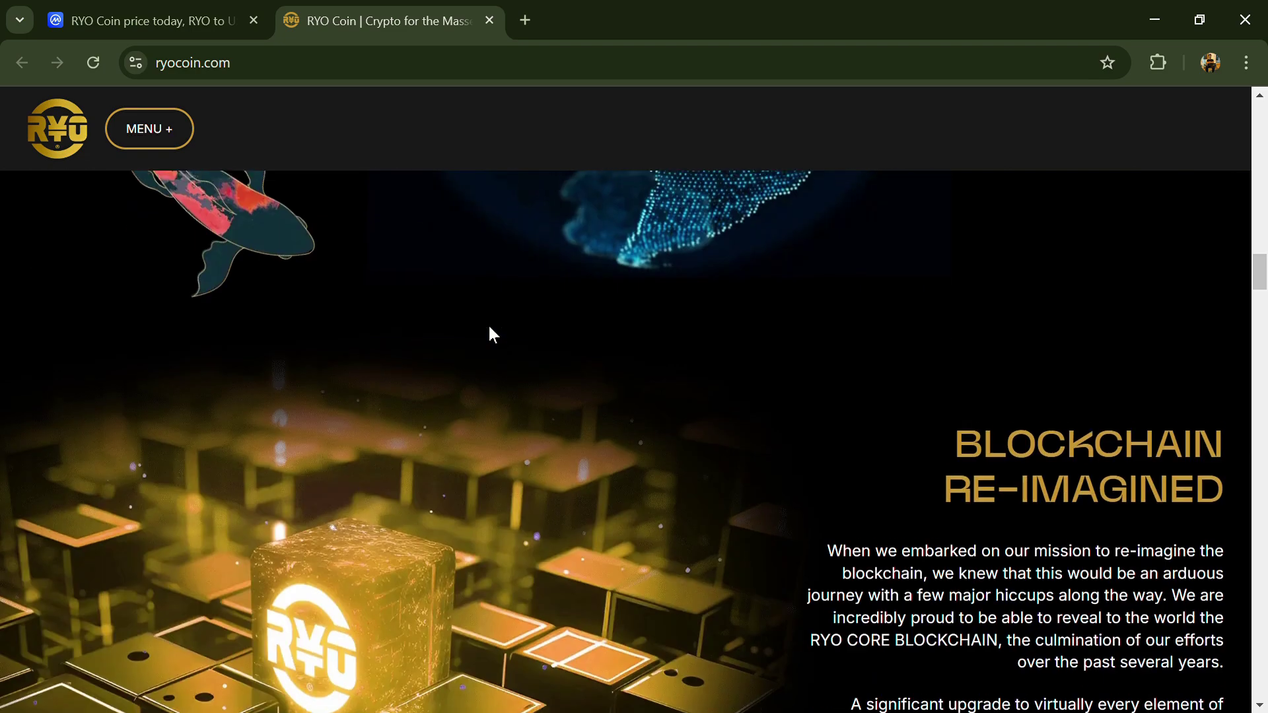
{"action": "scroll", "coordinate": [490, 327], "scroll_direction": "down", "scroll_amount": 3}
{"action": "scroll", "coordinate": [799, 430], "scroll_direction": "down", "scroll_amount": 1}
{"action": "scroll", "coordinate": [714, 404], "scroll_direction": "down", "scroll_amount": 3}
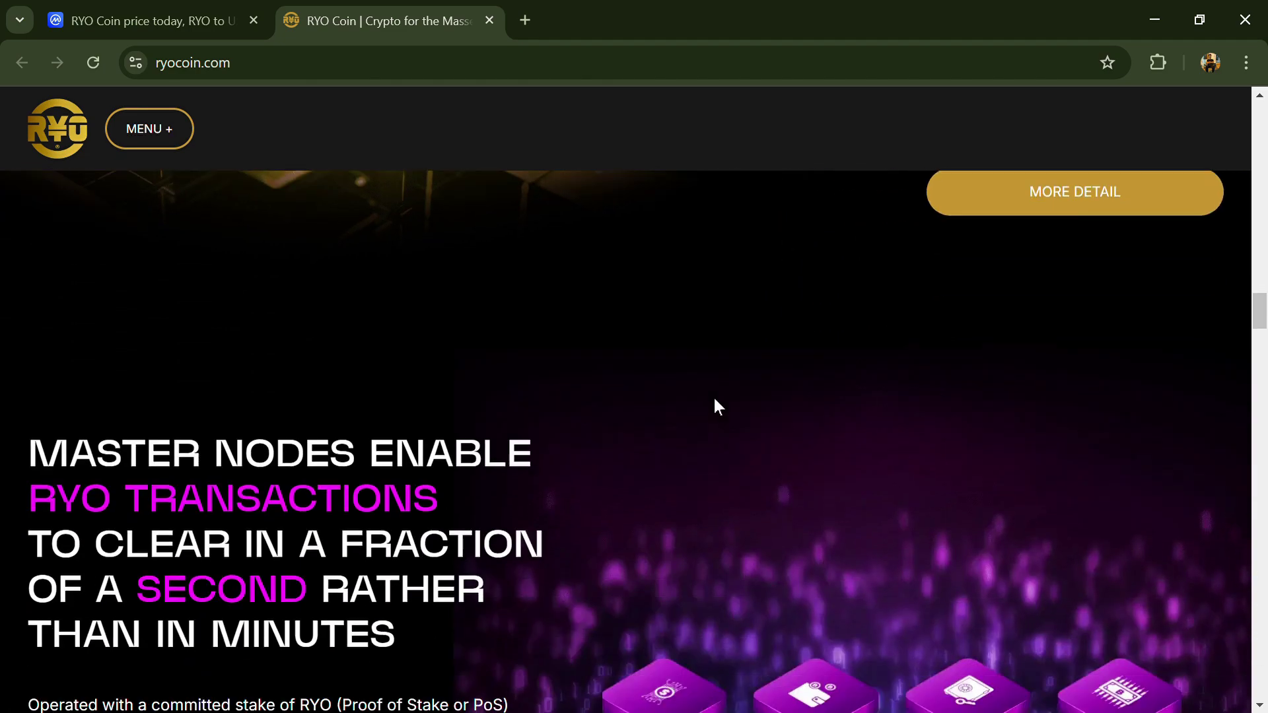
{"action": "scroll", "coordinate": [665, 418], "scroll_direction": "down", "scroll_amount": 2}
{"action": "scroll", "coordinate": [537, 453], "scroll_direction": "down", "scroll_amount": 1}
{"action": "scroll", "coordinate": [537, 453], "scroll_direction": "down", "scroll_amount": 3}
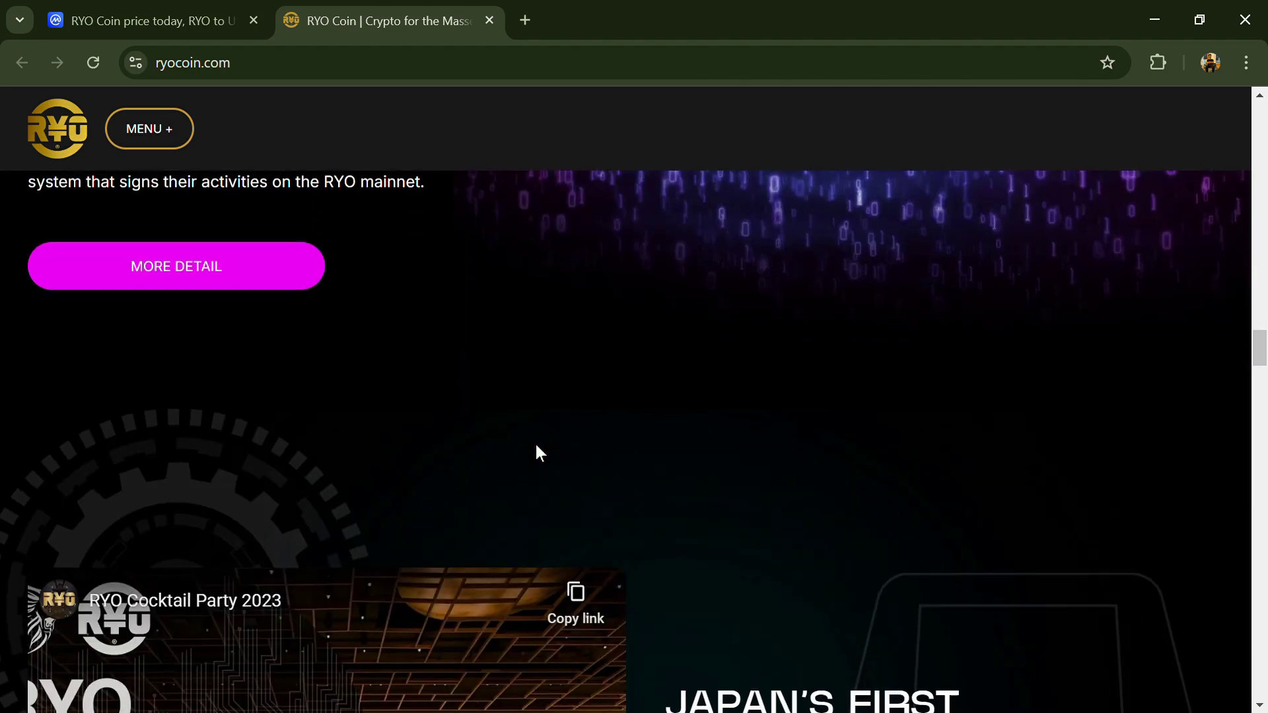
{"action": "scroll", "coordinate": [537, 453], "scroll_direction": "down", "scroll_amount": 1}
{"action": "scroll", "coordinate": [535, 453], "scroll_direction": "down", "scroll_amount": 2}
{"action": "scroll", "coordinate": [537, 452], "scroll_direction": "down", "scroll_amount": 5}
{"action": "scroll", "coordinate": [537, 453], "scroll_direction": "down", "scroll_amount": 2}
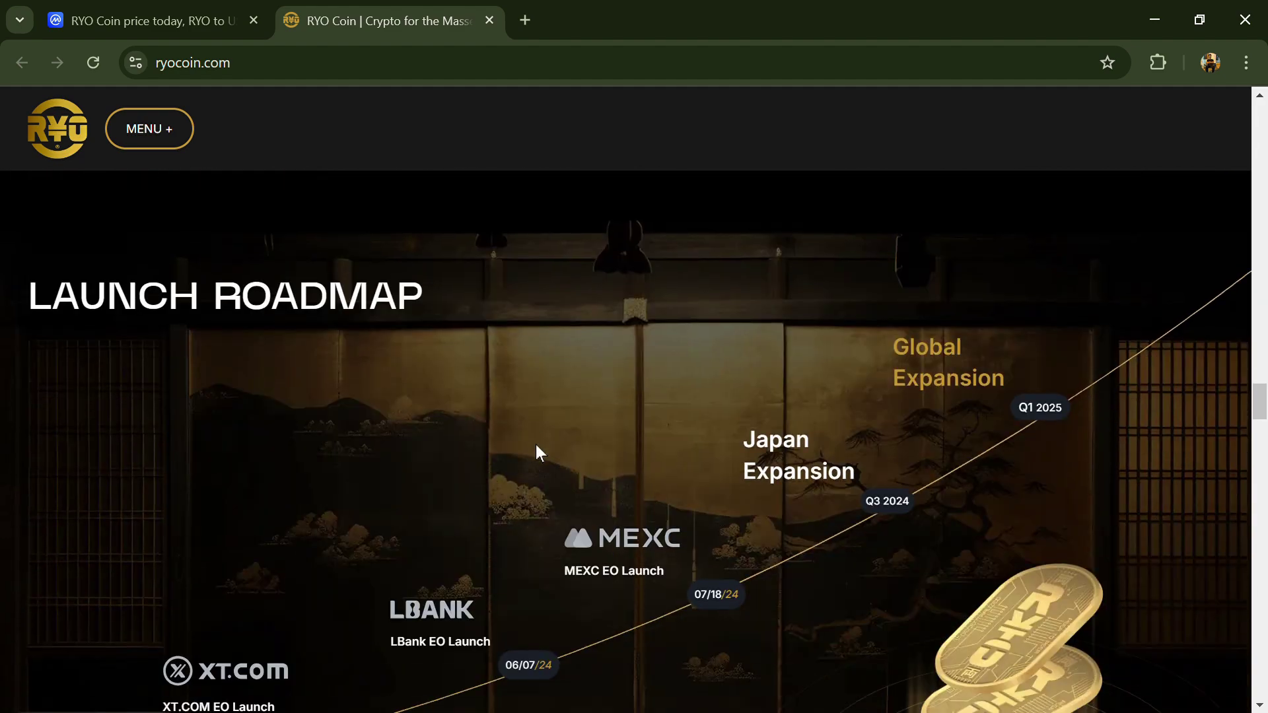
{"action": "scroll", "coordinate": [536, 452], "scroll_direction": "down", "scroll_amount": 3}
{"action": "scroll", "coordinate": [537, 453], "scroll_direction": "down", "scroll_amount": 3}
{"action": "scroll", "coordinate": [536, 453], "scroll_direction": "down", "scroll_amount": 2}
{"action": "scroll", "coordinate": [536, 453], "scroll_direction": "down", "scroll_amount": 1}
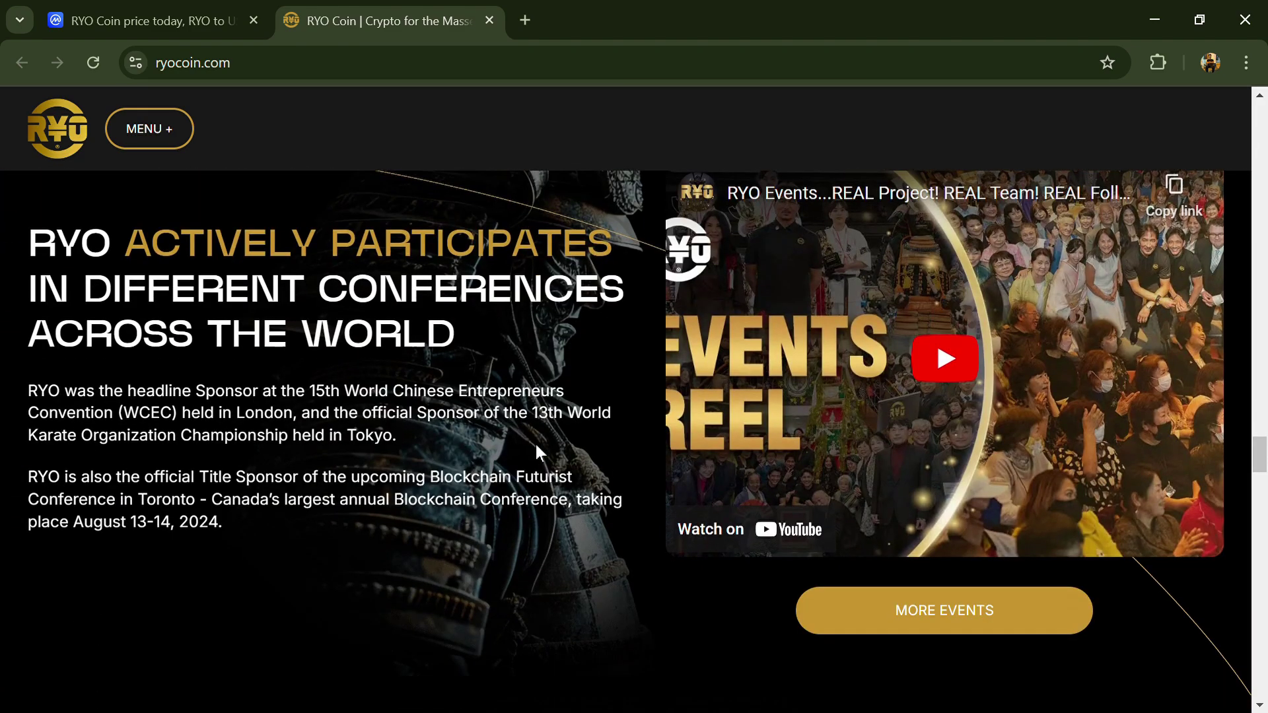
{"action": "scroll", "coordinate": [536, 454], "scroll_direction": "down", "scroll_amount": 5}
{"action": "scroll", "coordinate": [536, 453], "scroll_direction": "down", "scroll_amount": 4}
{"action": "scroll", "coordinate": [536, 453], "scroll_direction": "down", "scroll_amount": 3}
{"action": "scroll", "coordinate": [536, 453], "scroll_direction": "down", "scroll_amount": 1}
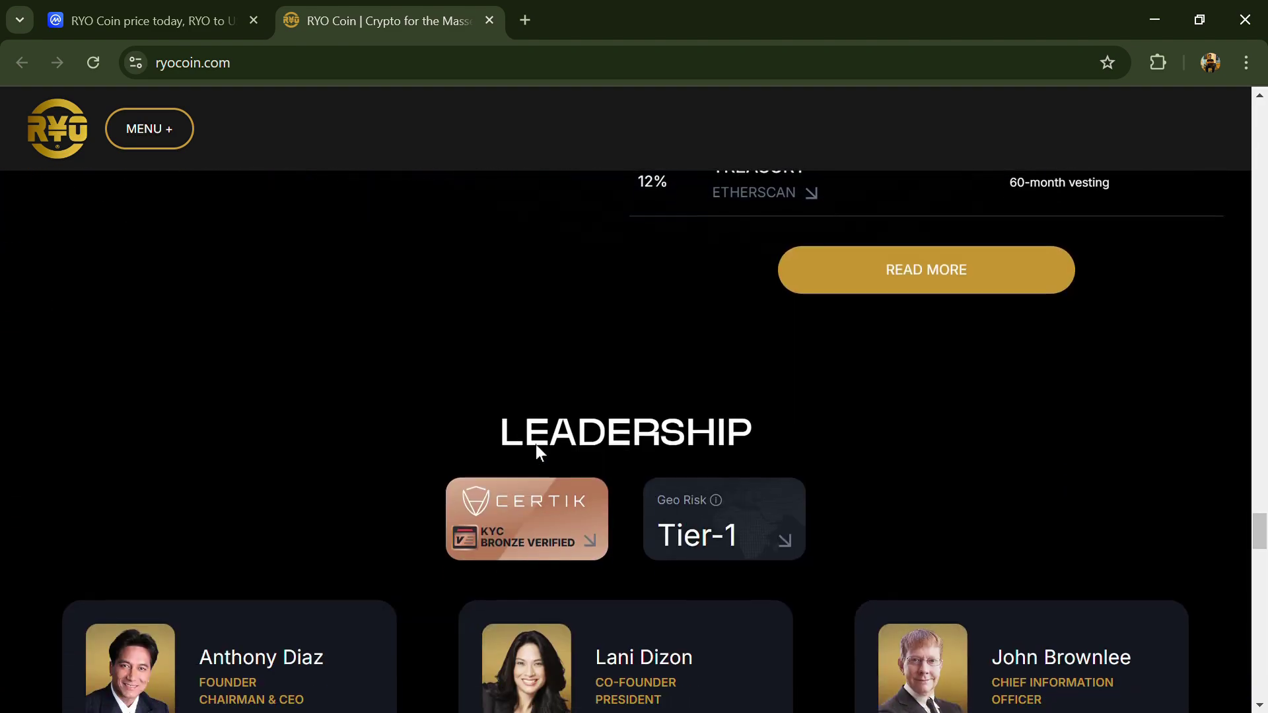
{"action": "scroll", "coordinate": [536, 452], "scroll_direction": "down", "scroll_amount": 3}
{"action": "scroll", "coordinate": [536, 453], "scroll_direction": "down", "scroll_amount": 1}
{"action": "scroll", "coordinate": [544, 452], "scroll_direction": "down", "scroll_amount": 4}
{"action": "scroll", "coordinate": [544, 453], "scroll_direction": "down", "scroll_amount": 3}
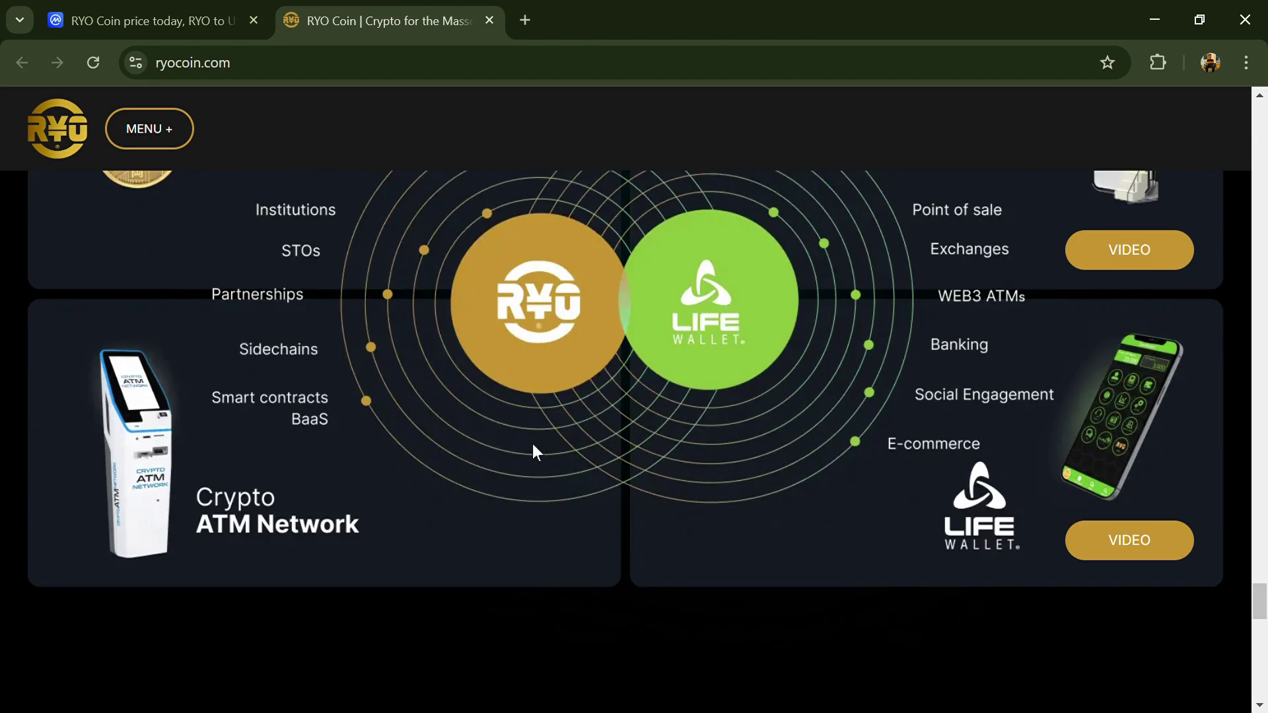
{"action": "scroll", "coordinate": [544, 453], "scroll_direction": "down", "scroll_amount": 4}
{"action": "scroll", "coordinate": [540, 453], "scroll_direction": "down", "scroll_amount": 2}
{"action": "scroll", "coordinate": [539, 453], "scroll_direction": "down", "scroll_amount": 4}
{"action": "scroll", "coordinate": [530, 441], "scroll_direction": "down", "scroll_amount": 2}
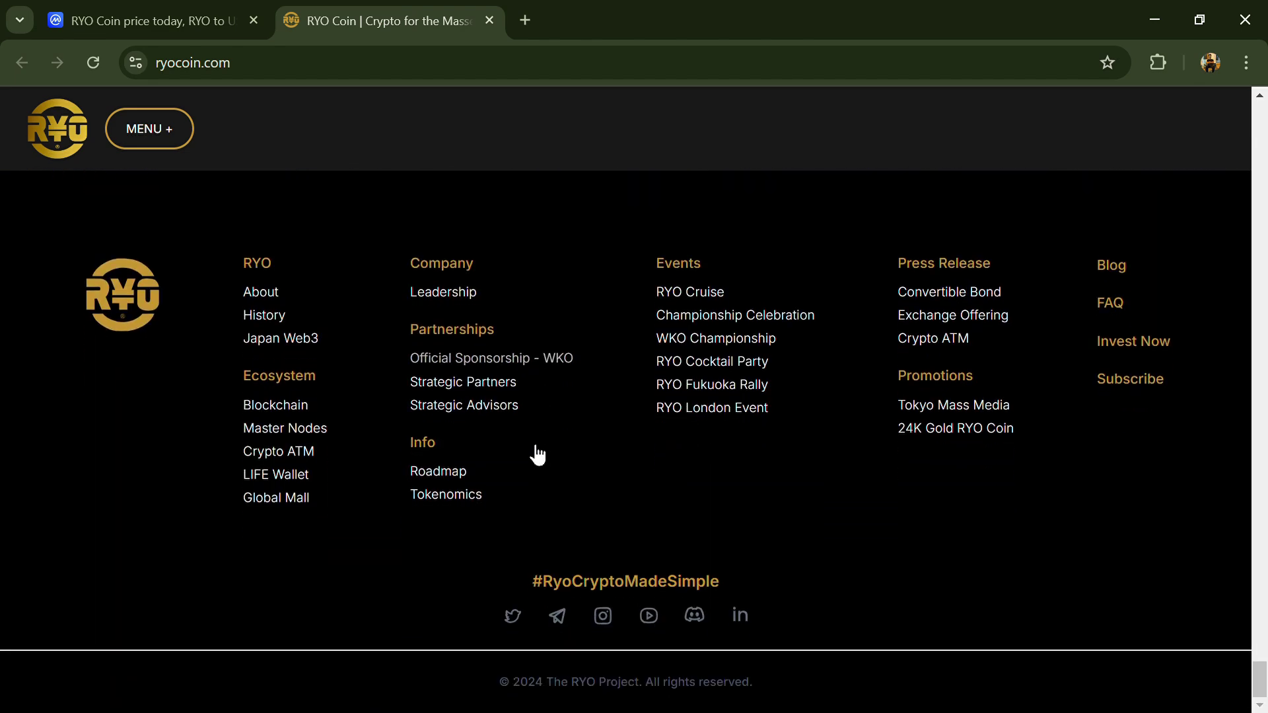
{"action": "scroll", "coordinate": [530, 441], "scroll_direction": "up", "scroll_amount": 4}
{"action": "scroll", "coordinate": [539, 458], "scroll_direction": "up", "scroll_amount": 5}
{"action": "scroll", "coordinate": [536, 458], "scroll_direction": "up", "scroll_amount": 2}
{"action": "scroll", "coordinate": [535, 458], "scroll_direction": "up", "scroll_amount": 3}
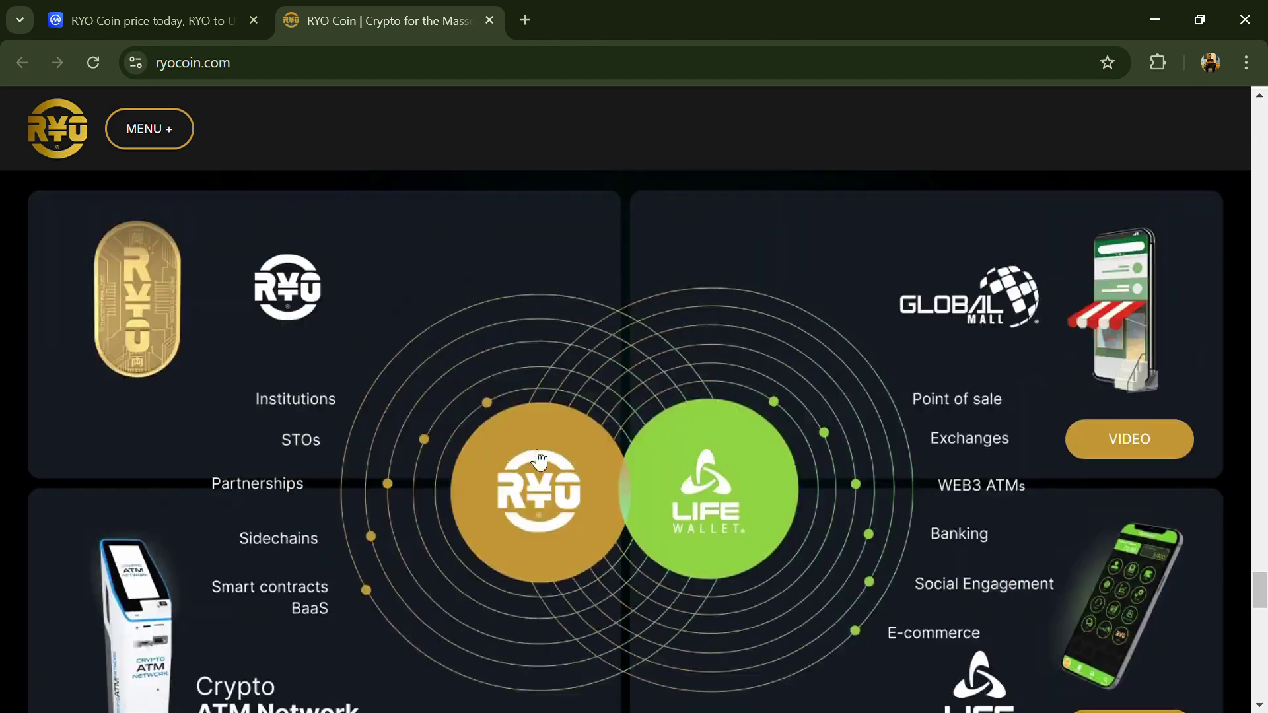
{"action": "scroll", "coordinate": [536, 457], "scroll_direction": "up", "scroll_amount": 5}
{"action": "scroll", "coordinate": [536, 458], "scroll_direction": "up", "scroll_amount": 1}
{"action": "scroll", "coordinate": [535, 458], "scroll_direction": "up", "scroll_amount": 2}
{"action": "scroll", "coordinate": [536, 458], "scroll_direction": "up", "scroll_amount": 5}
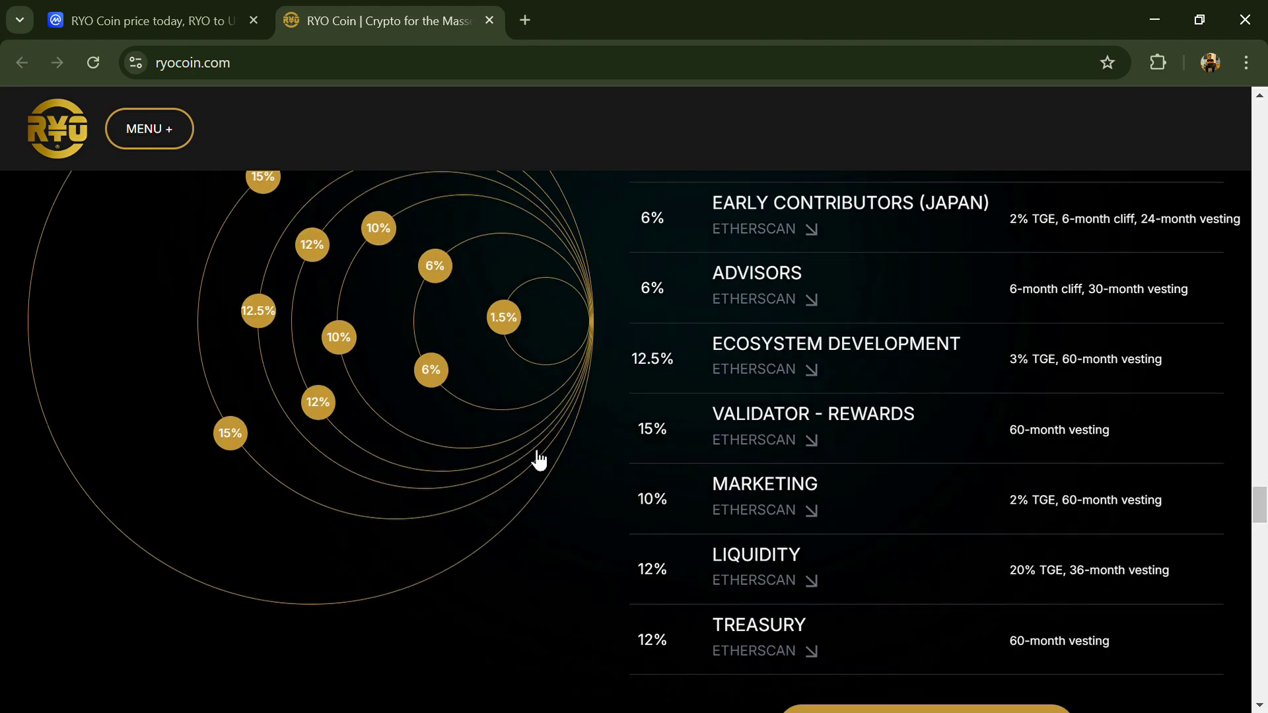
{"action": "scroll", "coordinate": [537, 458], "scroll_direction": "up", "scroll_amount": 2}
{"action": "scroll", "coordinate": [539, 458], "scroll_direction": "up", "scroll_amount": 1}
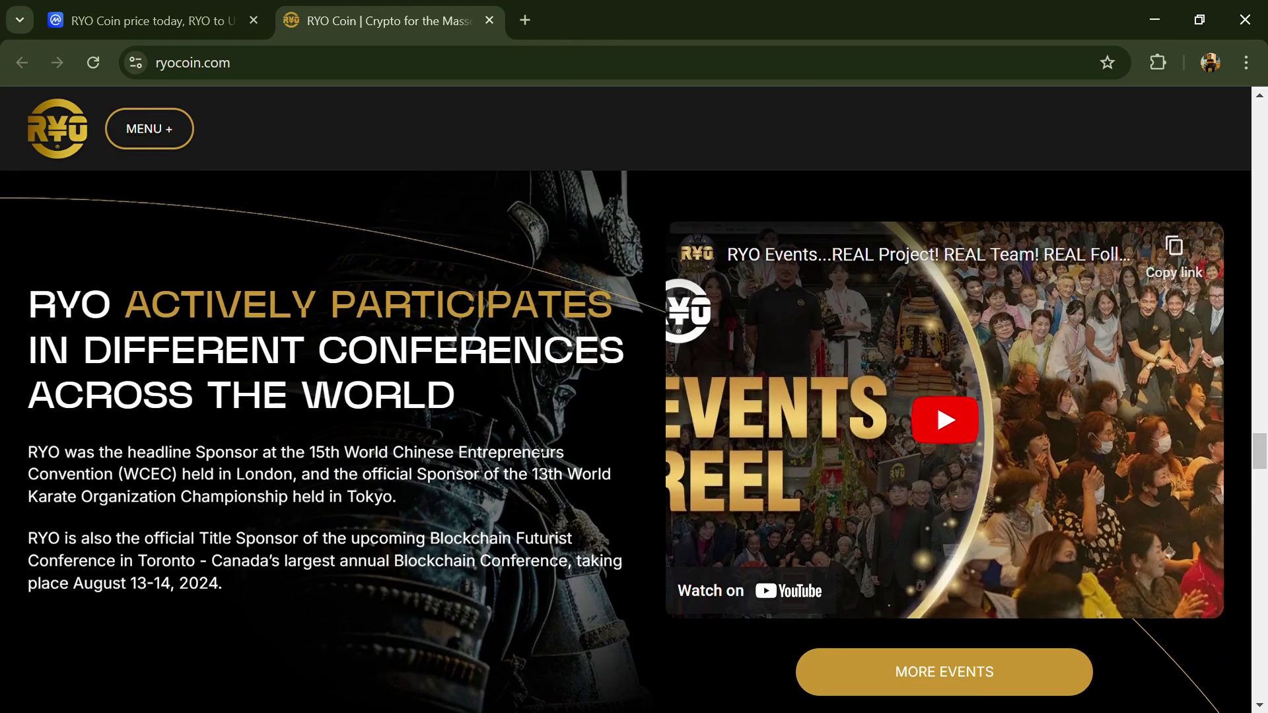
{"action": "scroll", "coordinate": [538, 458], "scroll_direction": "up", "scroll_amount": 1}
{"action": "scroll", "coordinate": [539, 458], "scroll_direction": "up", "scroll_amount": 2}
{"action": "scroll", "coordinate": [541, 459], "scroll_direction": "up", "scroll_amount": 4}
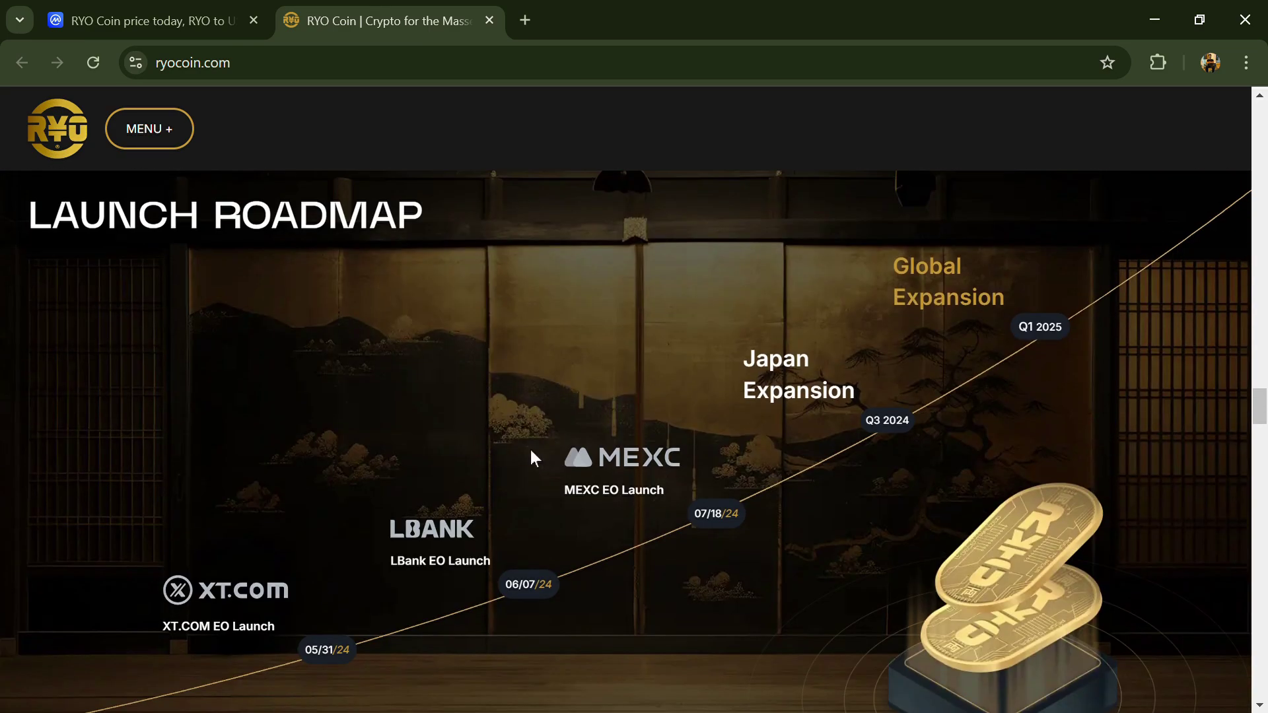
{"action": "scroll", "coordinate": [530, 456], "scroll_direction": "up", "scroll_amount": 3}
{"action": "scroll", "coordinate": [530, 457], "scroll_direction": "up", "scroll_amount": 4}
{"action": "scroll", "coordinate": [530, 457], "scroll_direction": "up", "scroll_amount": 5}
{"action": "scroll", "coordinate": [530, 457], "scroll_direction": "up", "scroll_amount": 3}
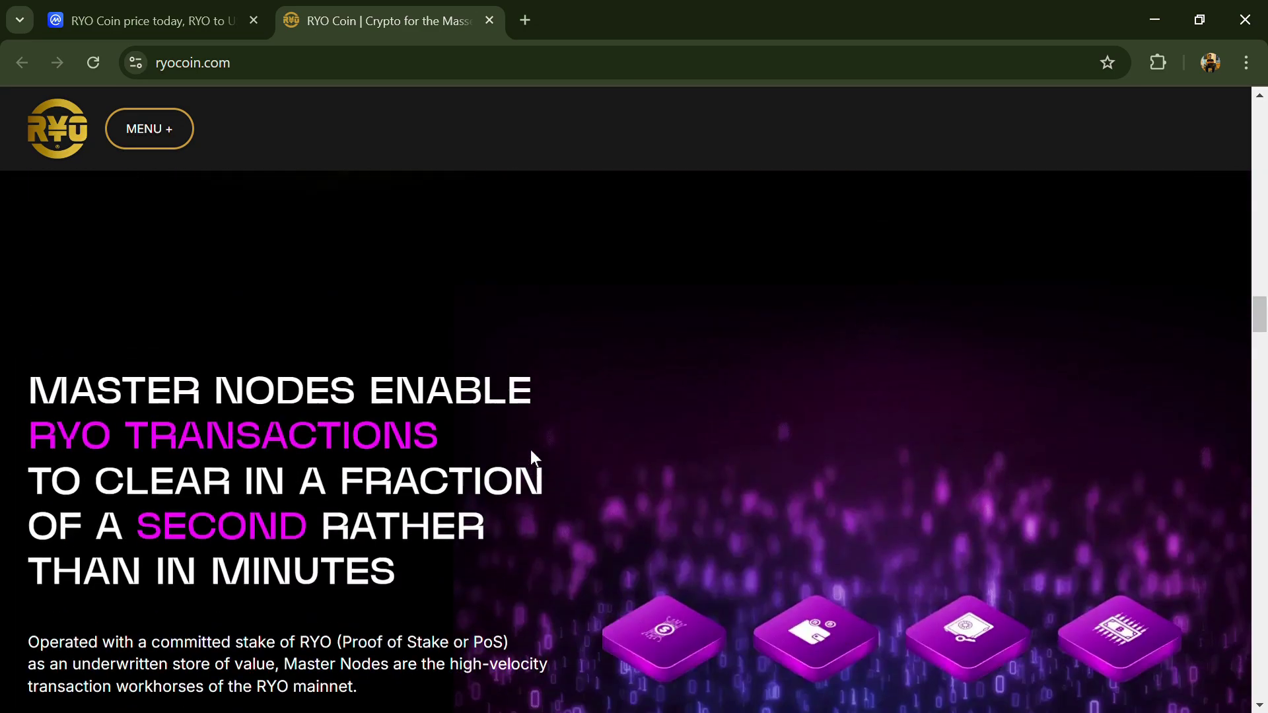
{"action": "scroll", "coordinate": [530, 458], "scroll_direction": "up", "scroll_amount": 3}
{"action": "scroll", "coordinate": [530, 456], "scroll_direction": "up", "scroll_amount": 2}
{"action": "scroll", "coordinate": [530, 457], "scroll_direction": "up", "scroll_amount": 3}
{"action": "scroll", "coordinate": [530, 456], "scroll_direction": "up", "scroll_amount": 3}
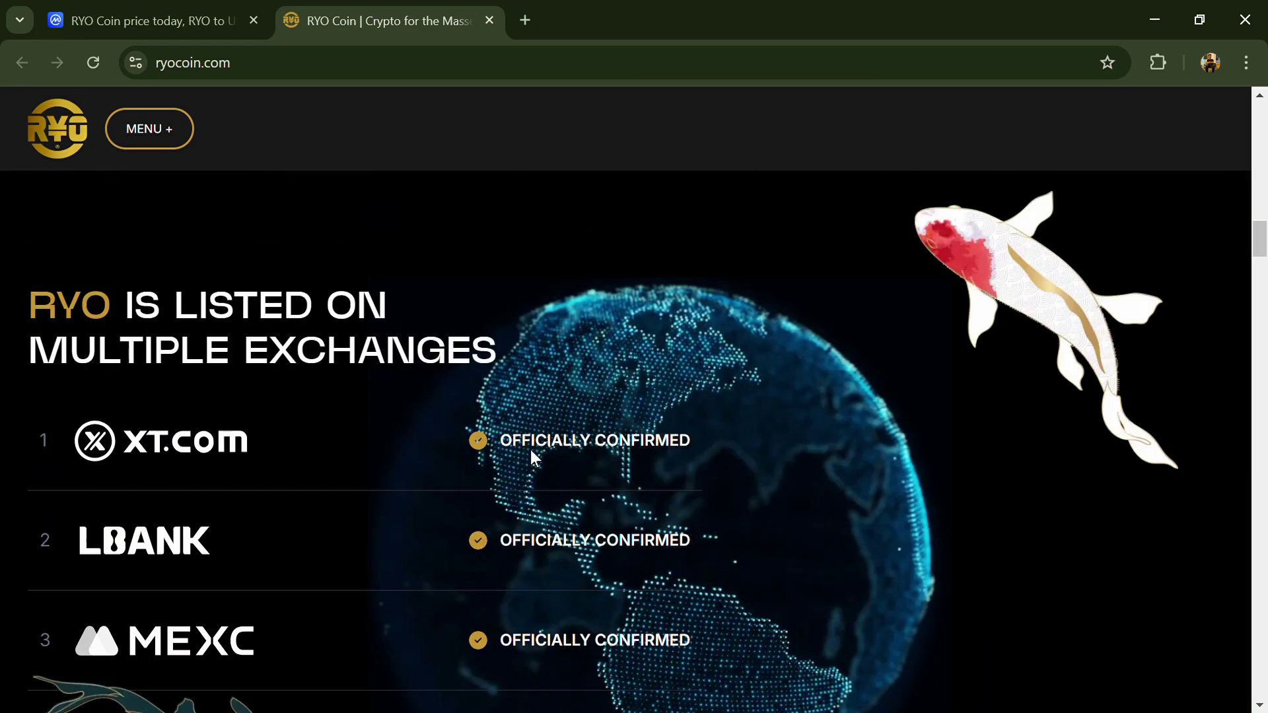
{"action": "scroll", "coordinate": [530, 450], "scroll_direction": "up", "scroll_amount": 5}
{"action": "scroll", "coordinate": [529, 453], "scroll_direction": "up", "scroll_amount": 5}
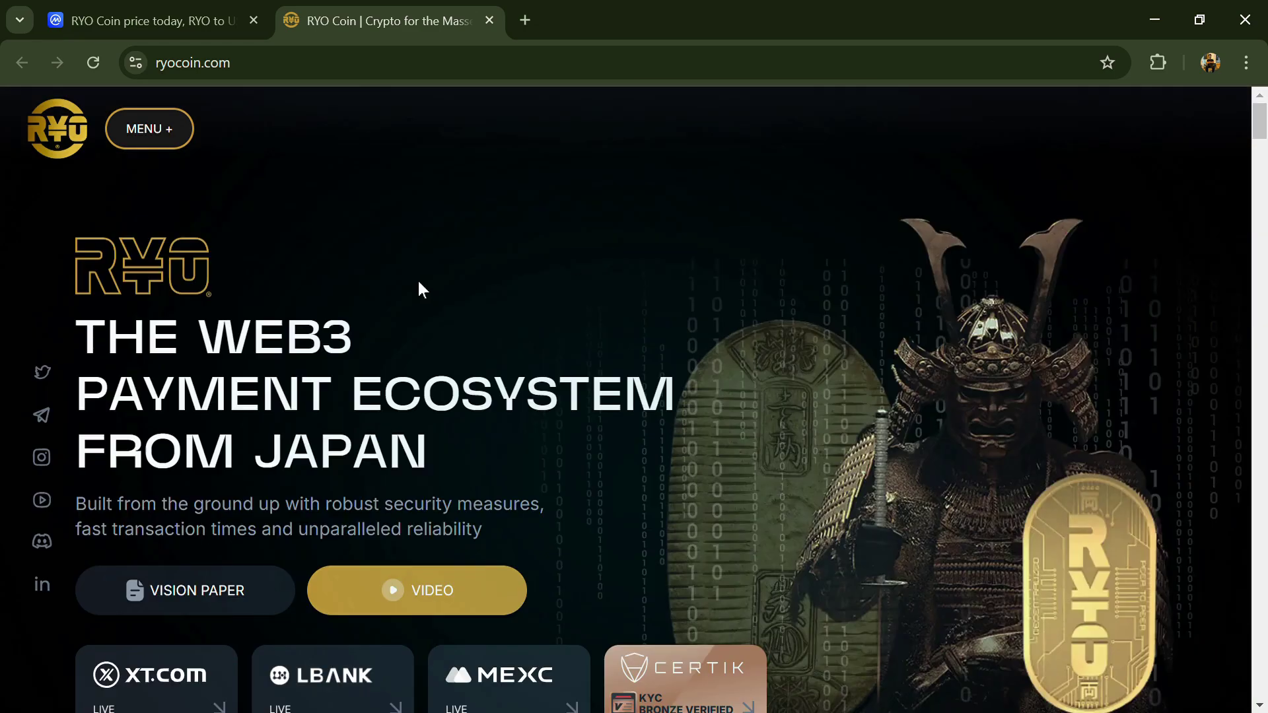
Return to the CoinMarketCap RYO Coin page showing the 105.18M RYO circulating supply
{"action": "left_click", "coordinate": [125, 14]}
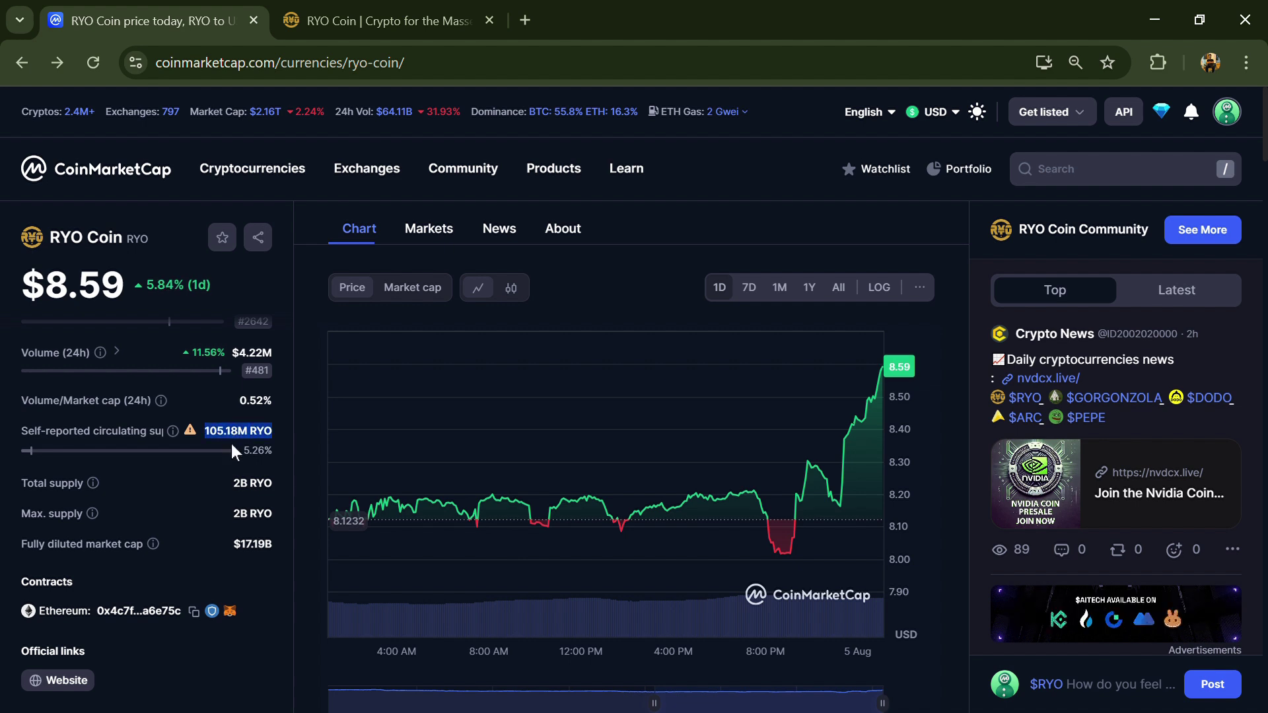
{"action": "left_click", "coordinate": [429, 230]}
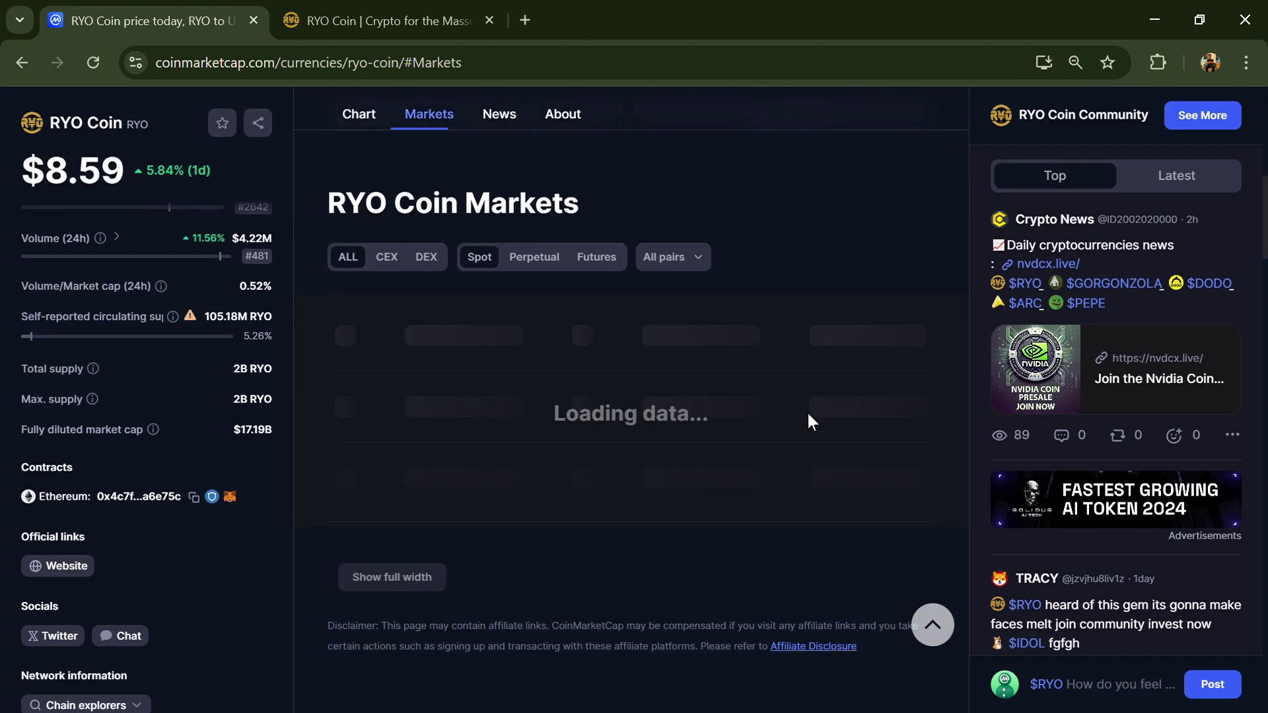
{"action": "scroll", "coordinate": [816, 464], "scroll_direction": "down", "scroll_amount": 2}
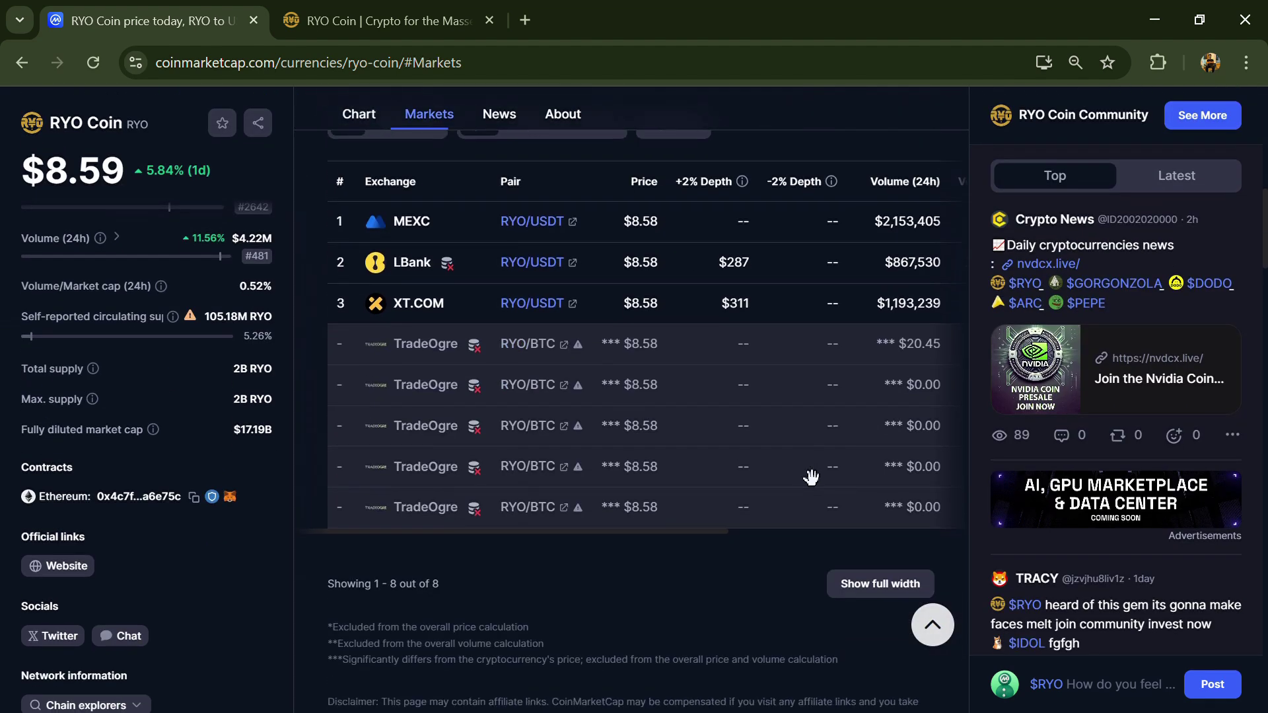
{"action": "left_click", "coordinate": [879, 601]}
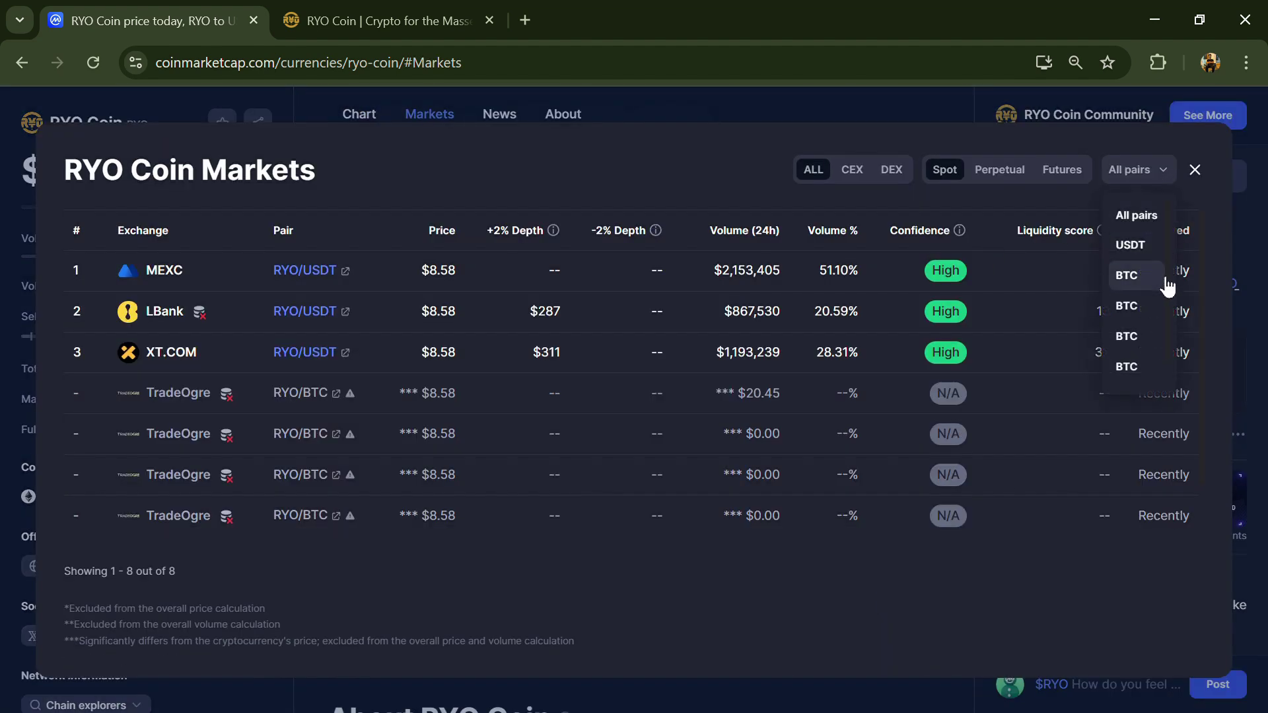
{"action": "left_click", "coordinate": [1195, 171]}
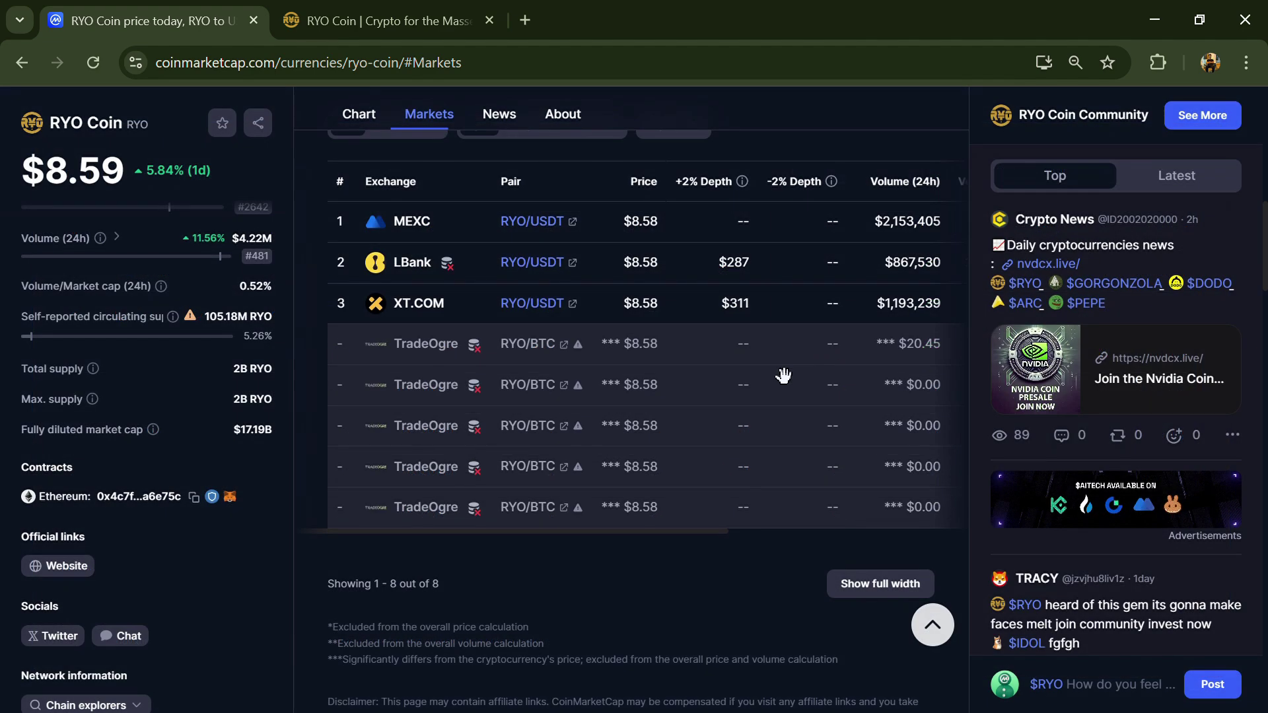